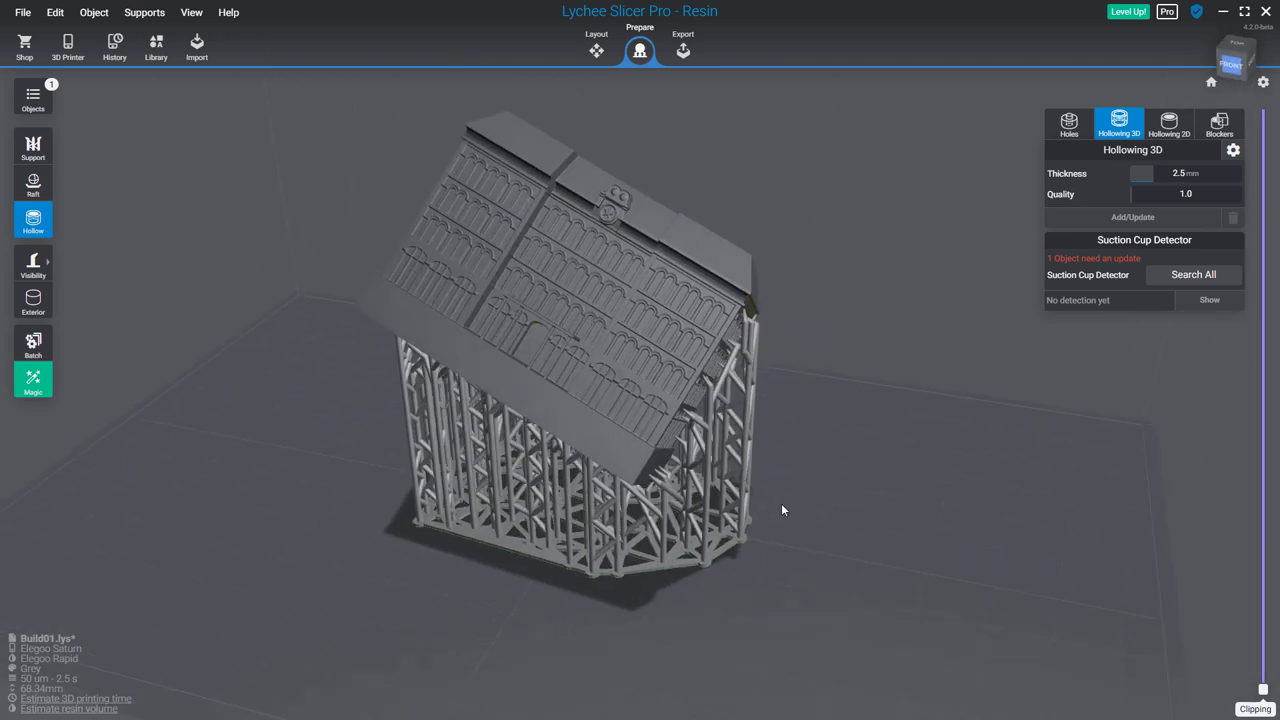
Step: Select the building and raise the Clipping slider to inspect its hollow shell from several angles
click(620, 425)
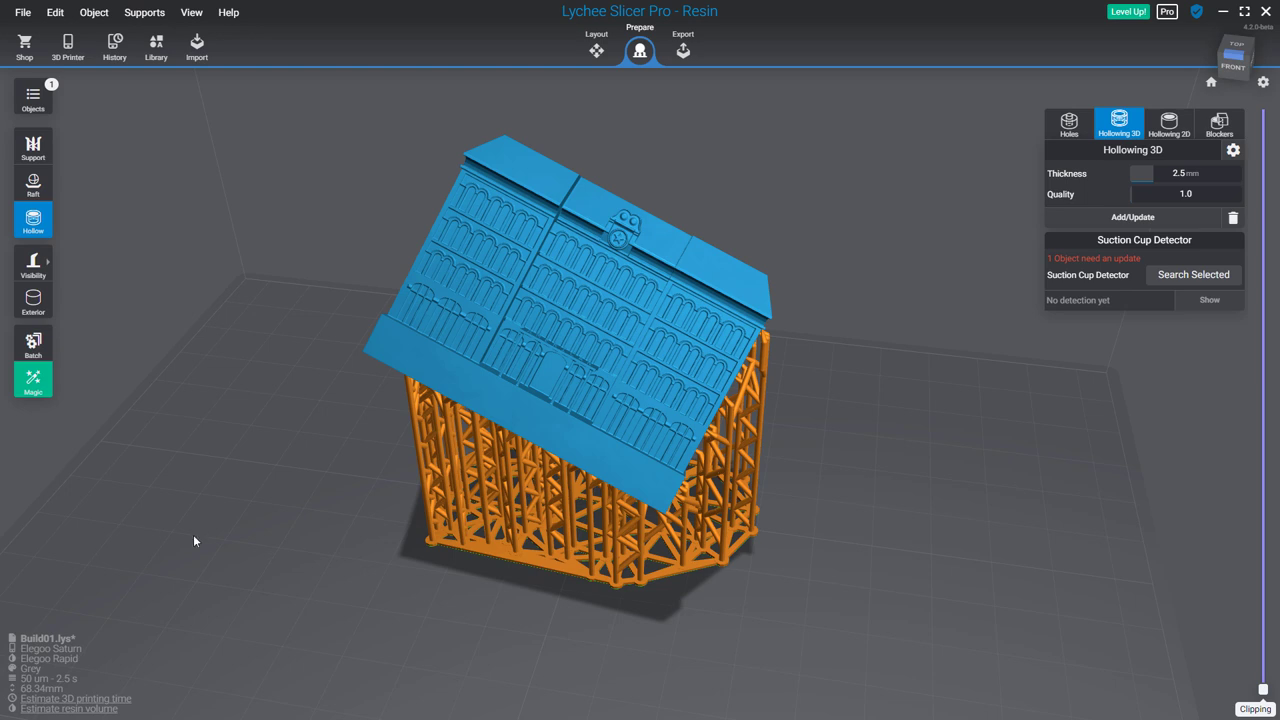
drag(194, 541, 204, 566)
drag(1263, 690, 1249, 373)
mouse_move(935, 483)
mouse_down()
mouse_move(883, 551)
mouse_move(883, 531)
mouse_move(922, 505)
mouse_up()
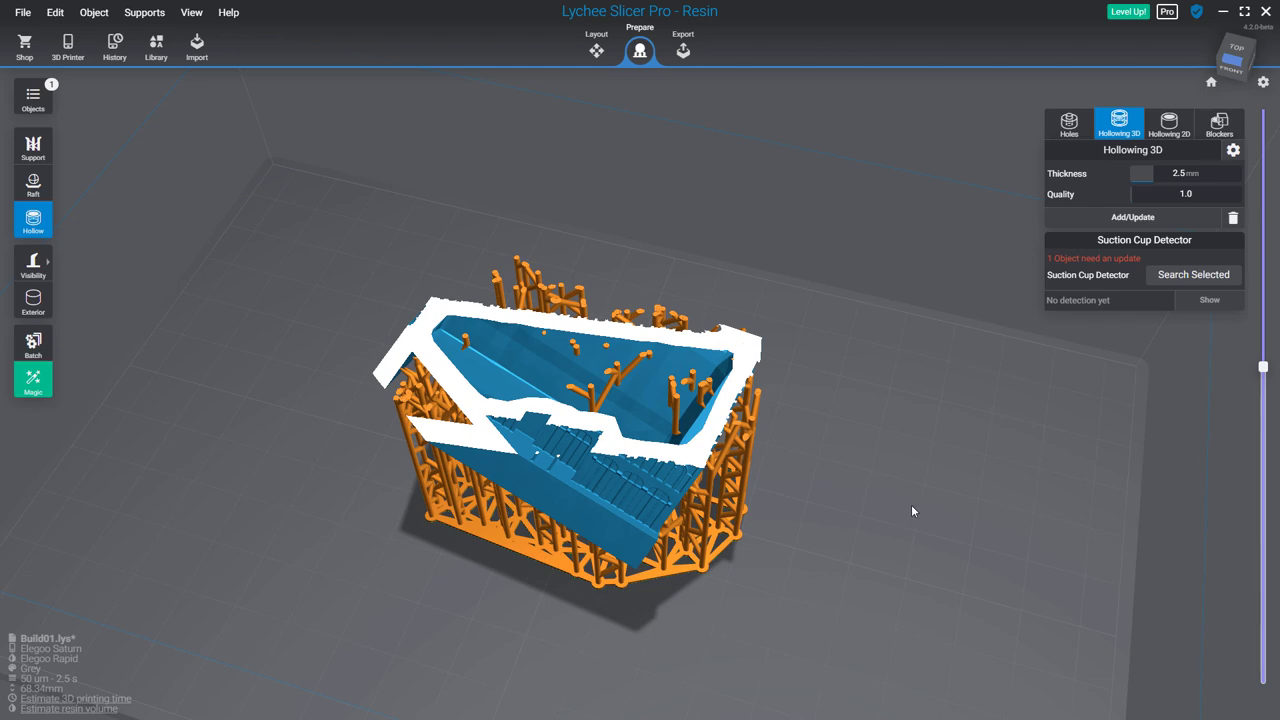
drag(886, 446, 672, 460)
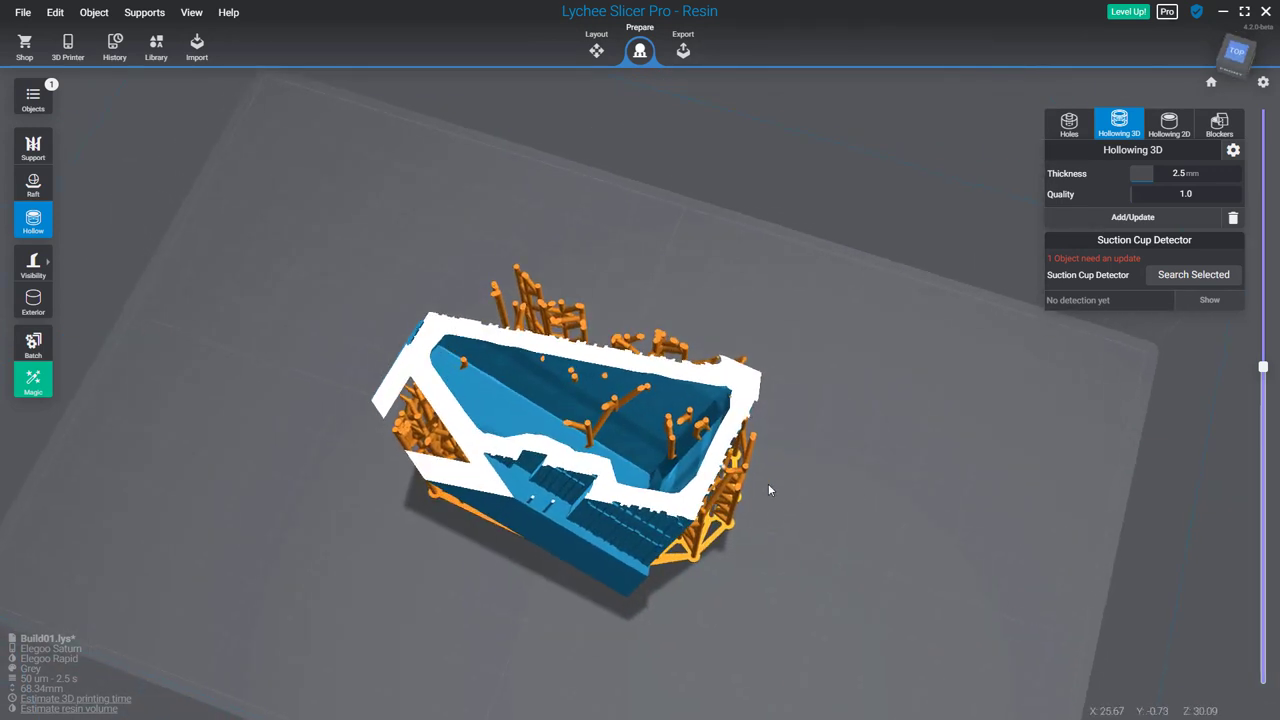
drag(838, 502, 883, 467)
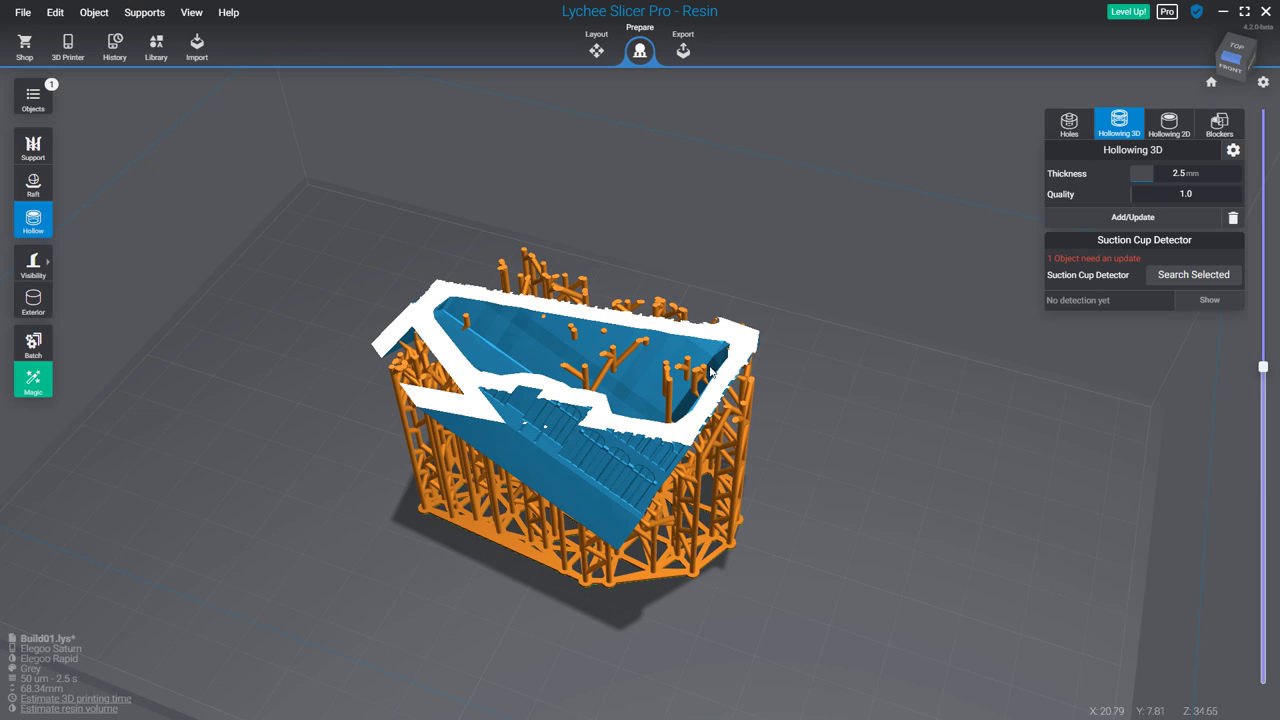
mouse_move(818, 396)
mouse_down()
mouse_move(792, 440)
mouse_move(826, 419)
mouse_up()
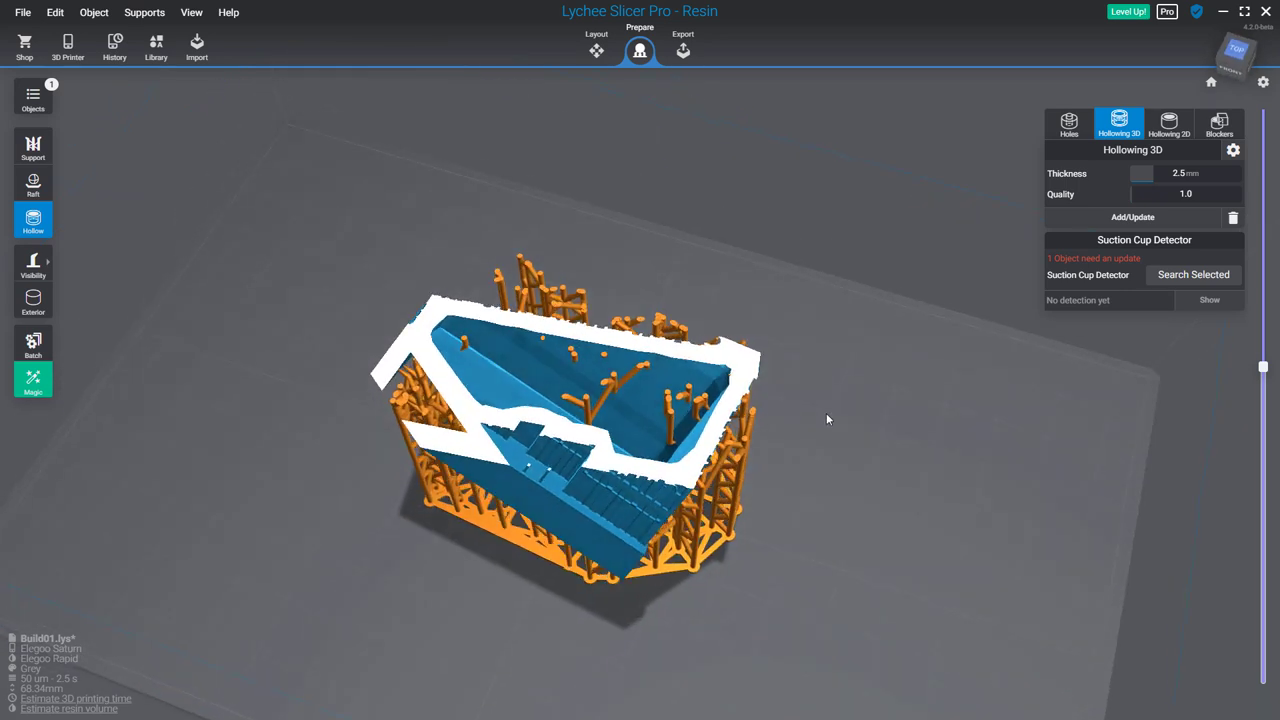
Step: Lower the Clipping slider so the whole building model shows again
drag(1263, 367, 1263, 690)
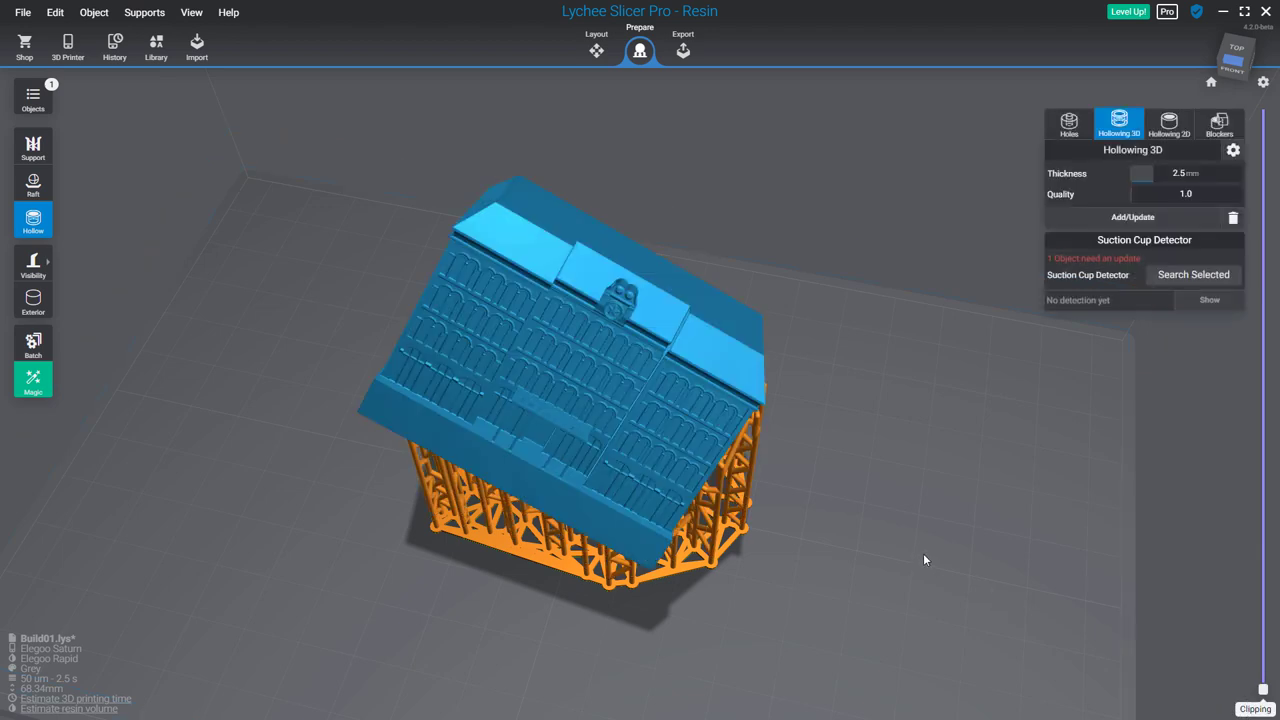
drag(922, 527, 885, 514)
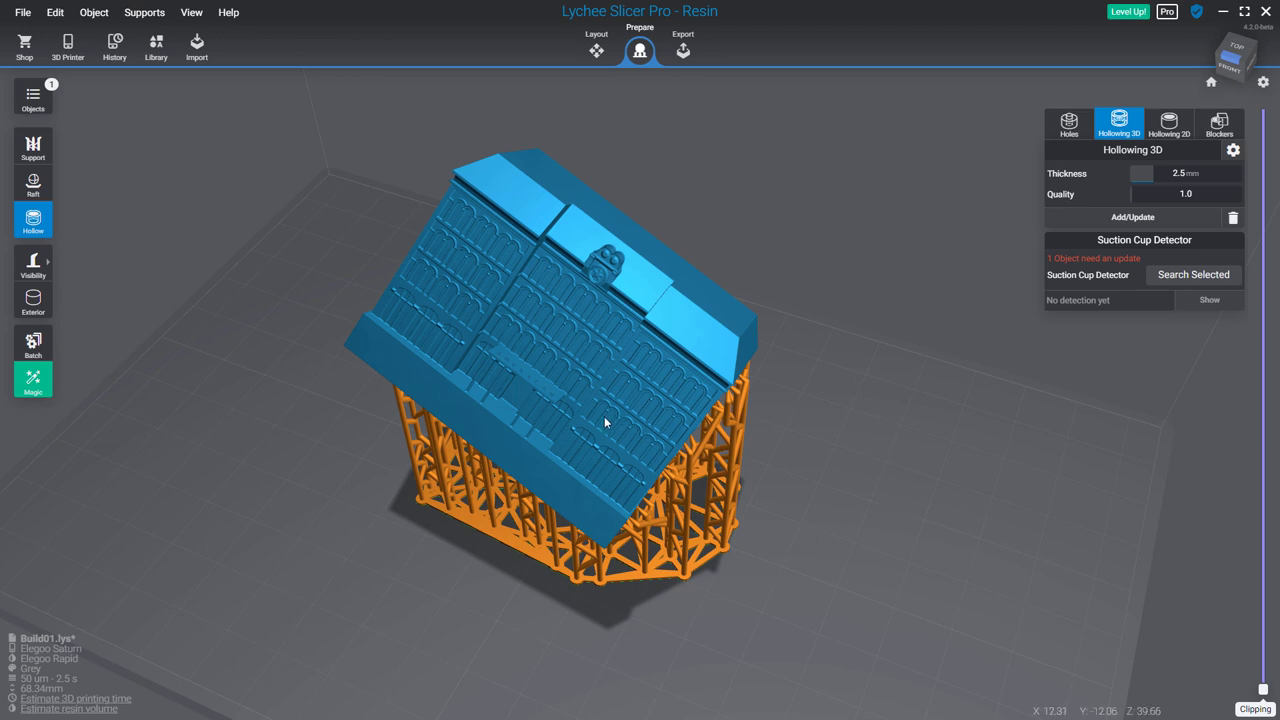
drag(987, 493, 1057, 457)
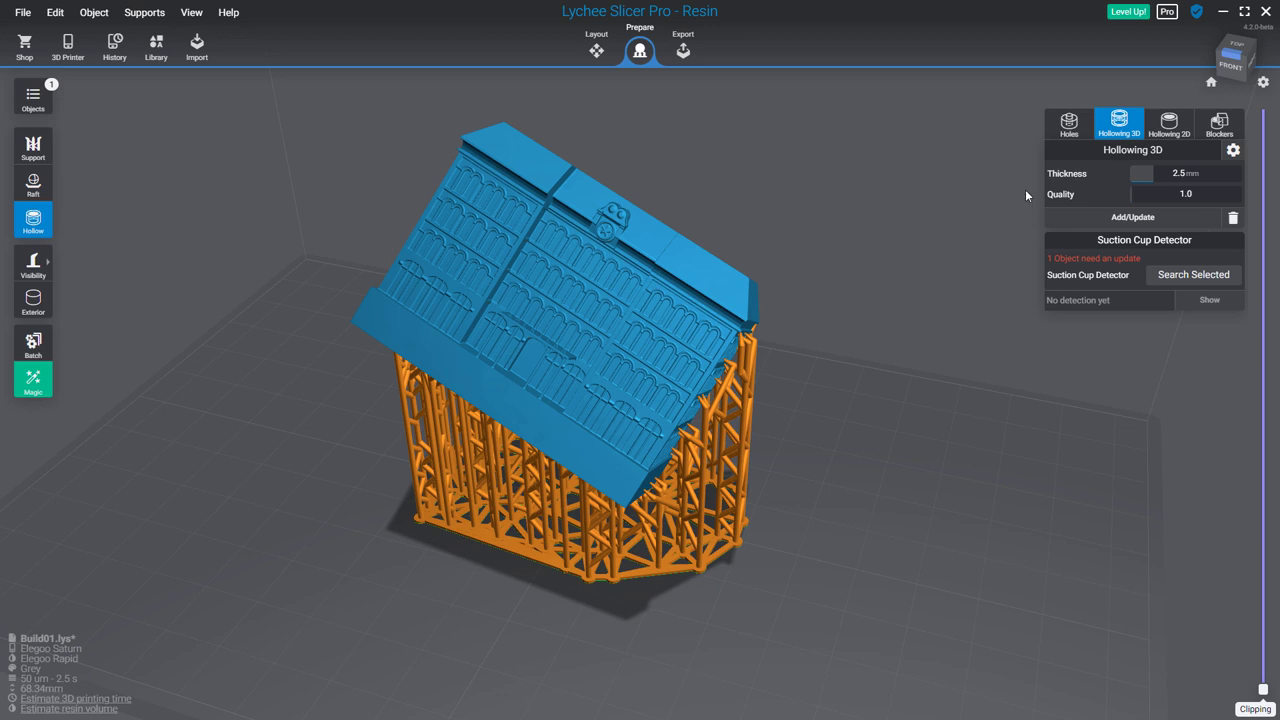
Step: Run Search Selected on the building, finding 2 suction cups, and orbit to examine them
click(1068, 135)
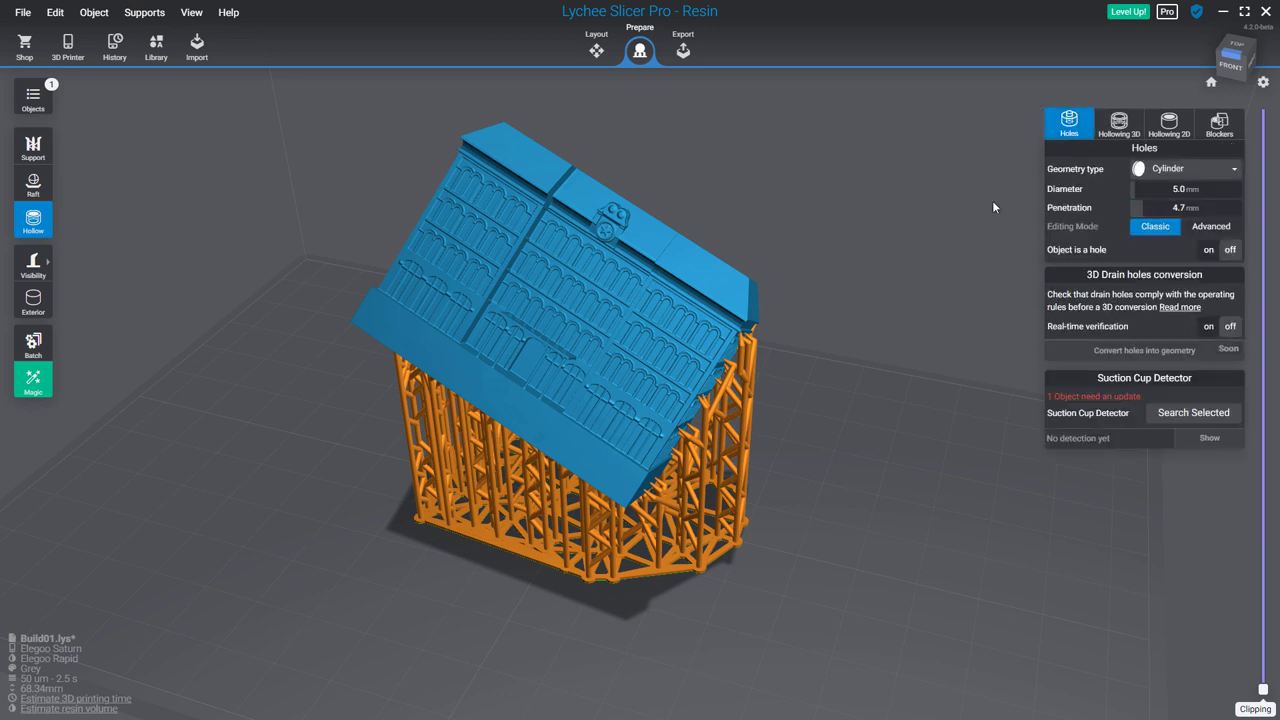
click(1126, 135)
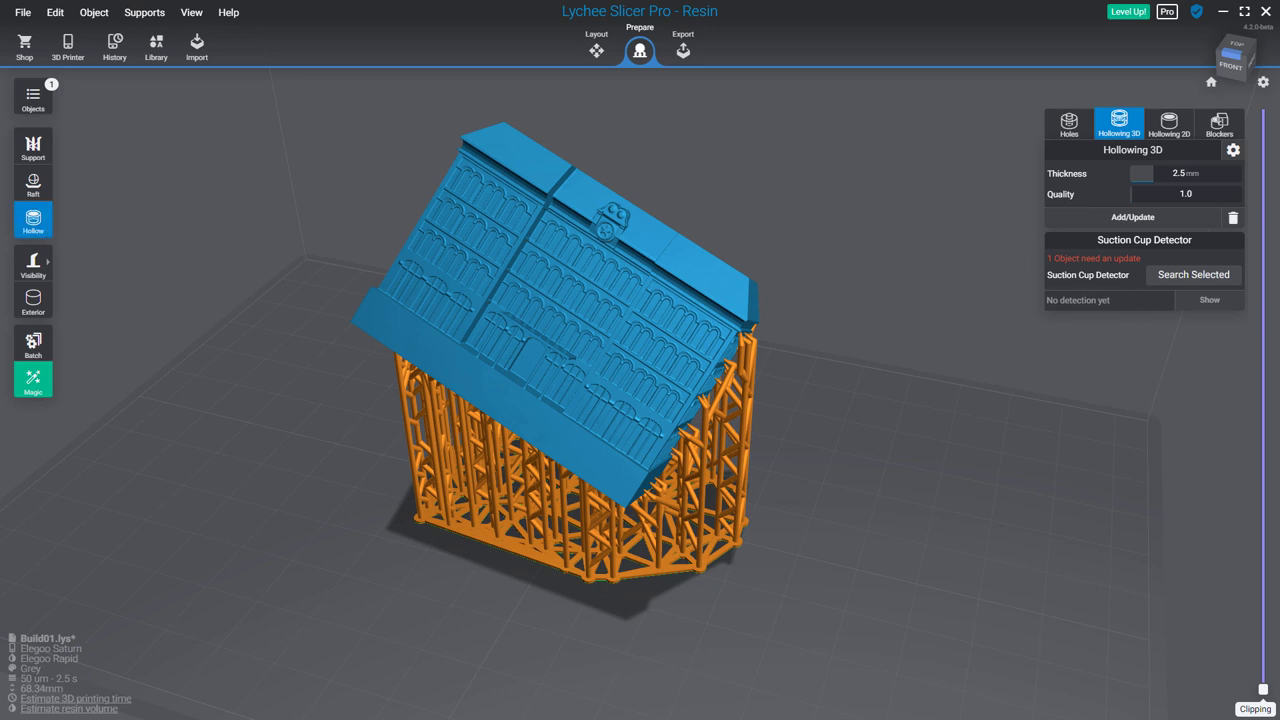
click(1194, 275)
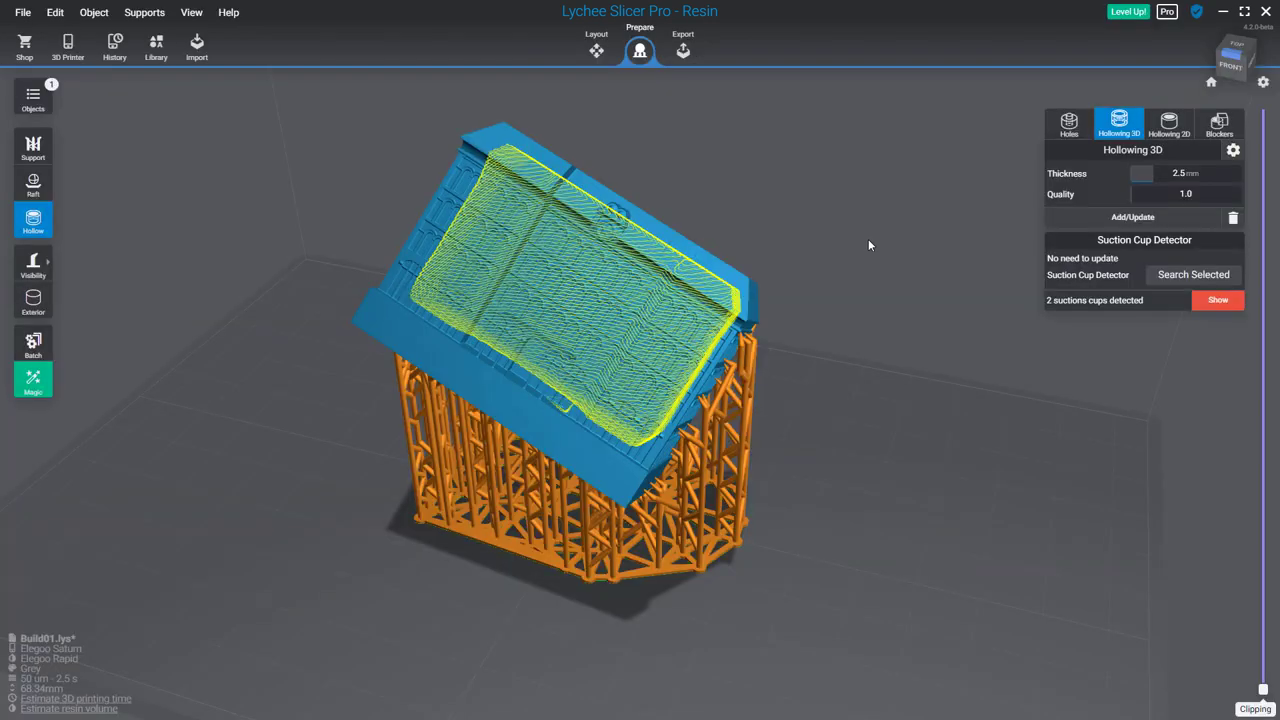
drag(790, 273, 872, 252)
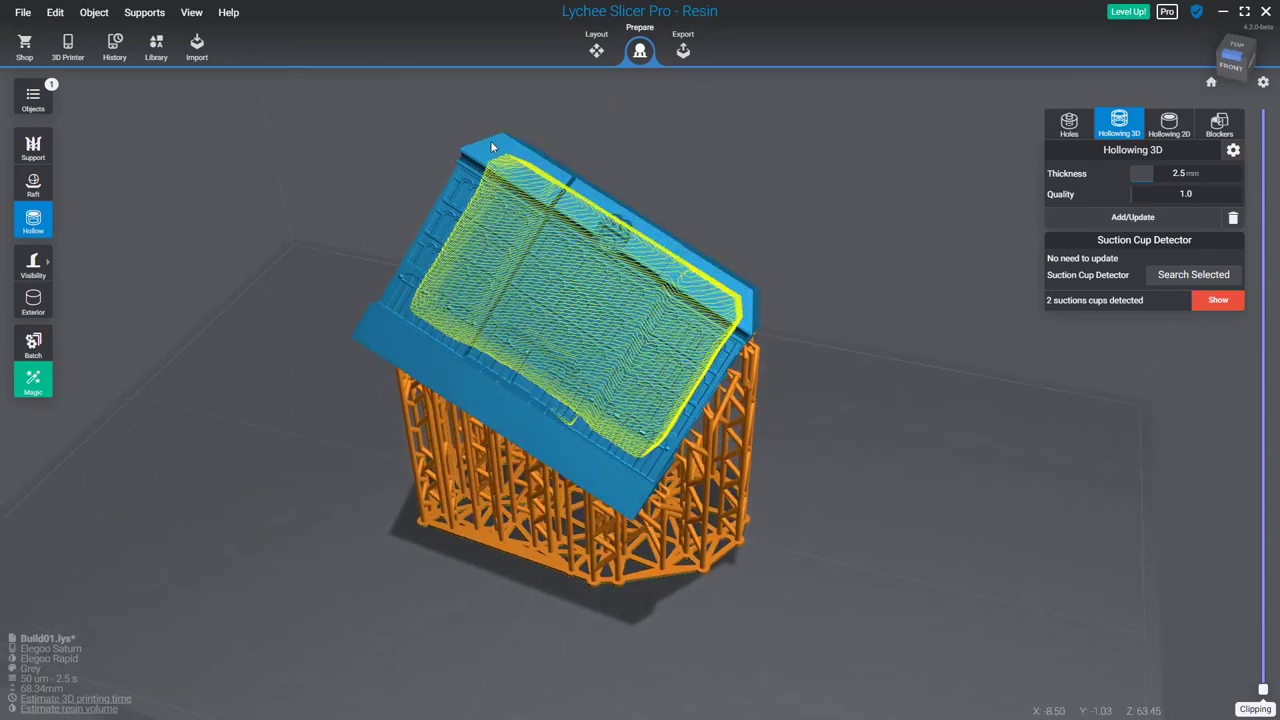
drag(820, 477, 532, 451)
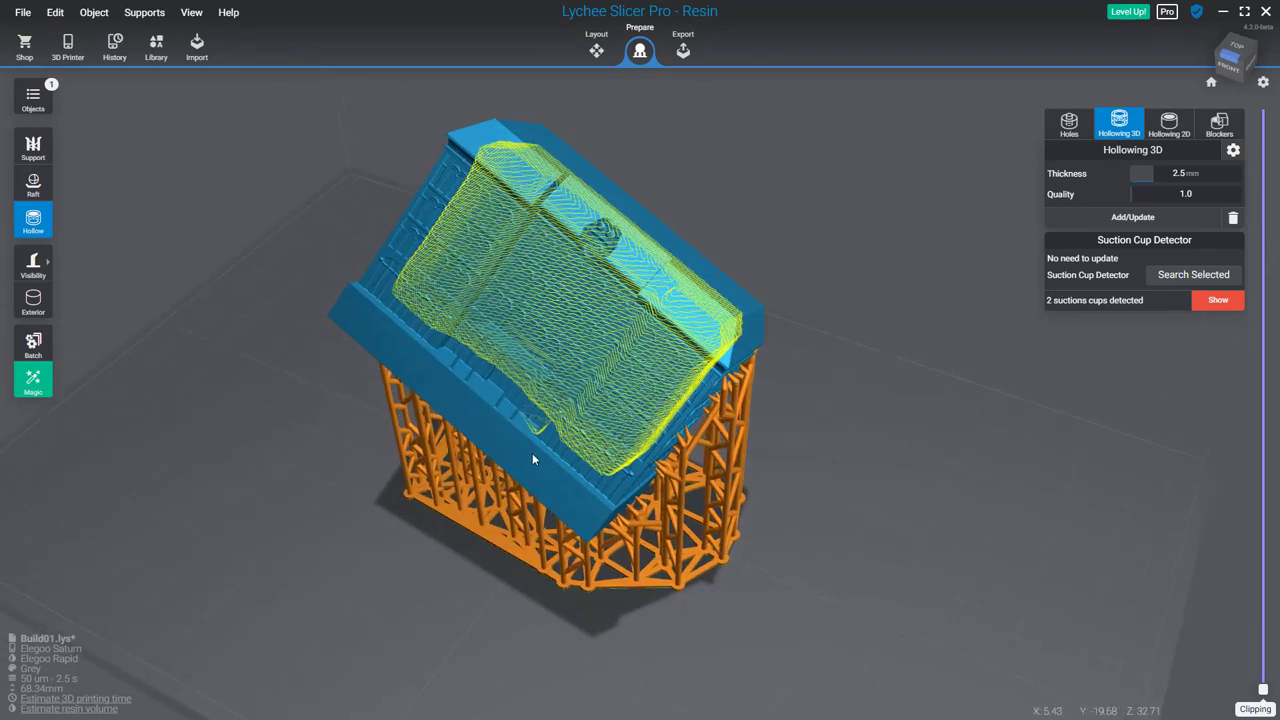
scroll(527, 447, up, 3)
scroll(521, 442, up, 4)
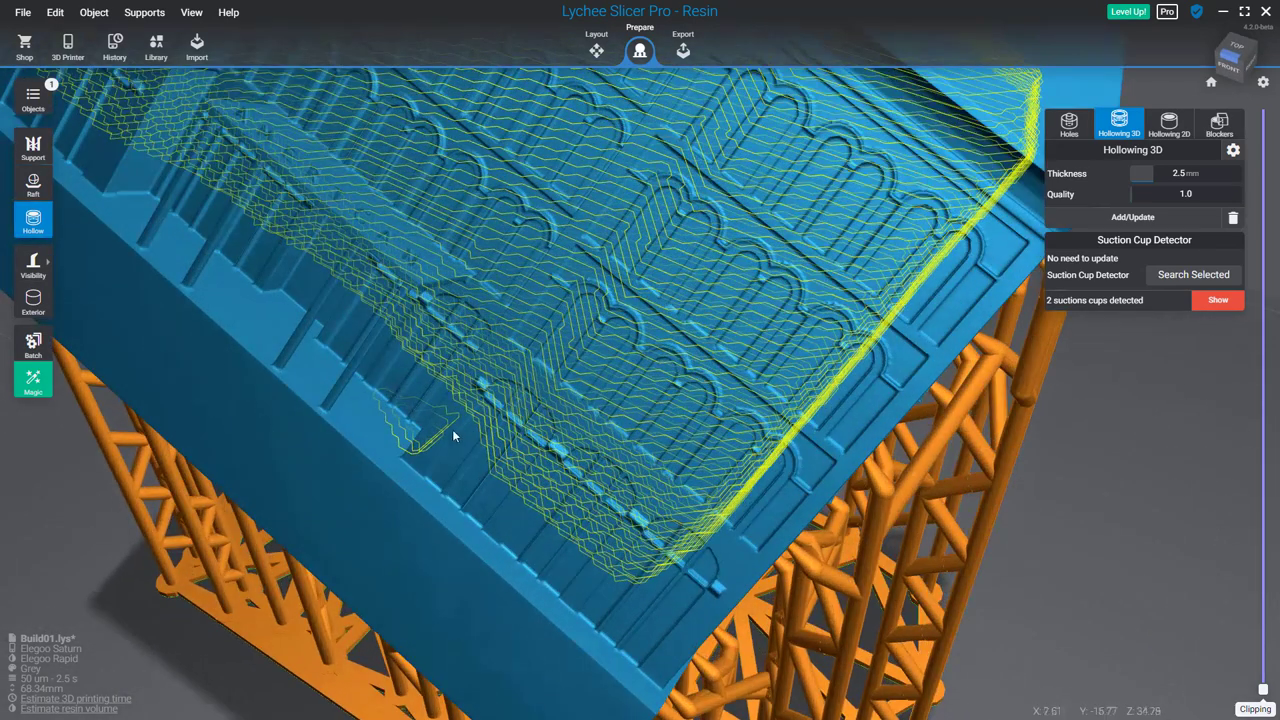
scroll(412, 416, down, 8)
drag(425, 418, 634, 468)
scroll(624, 450, up, 5)
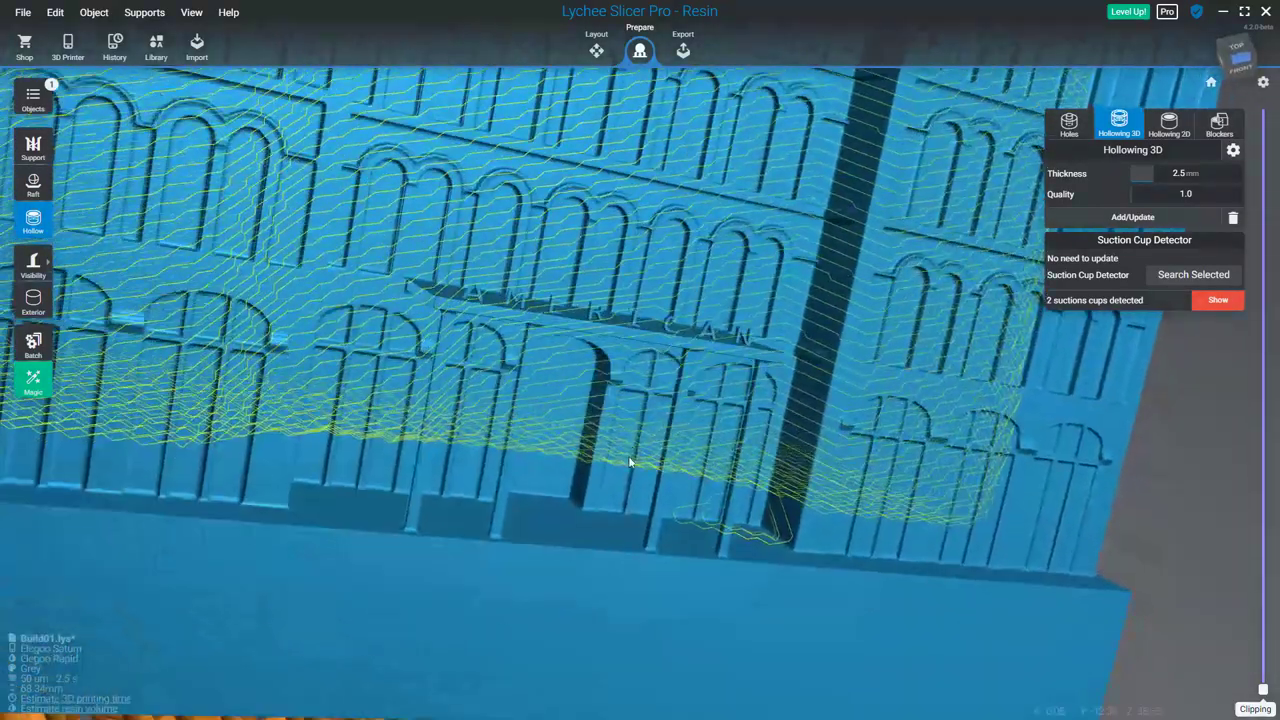
scroll(640, 460, down, 4)
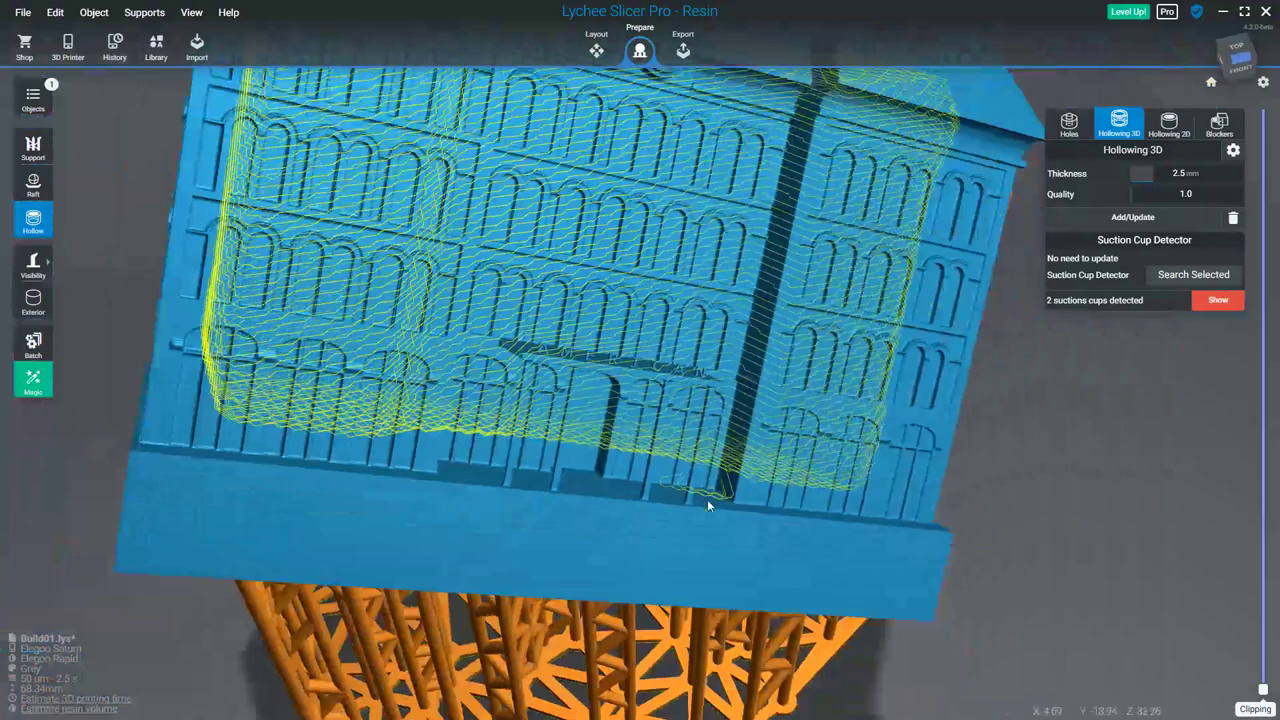
scroll(707, 505, down, 4)
drag(707, 500, 895, 360)
scroll(895, 360, up, 6)
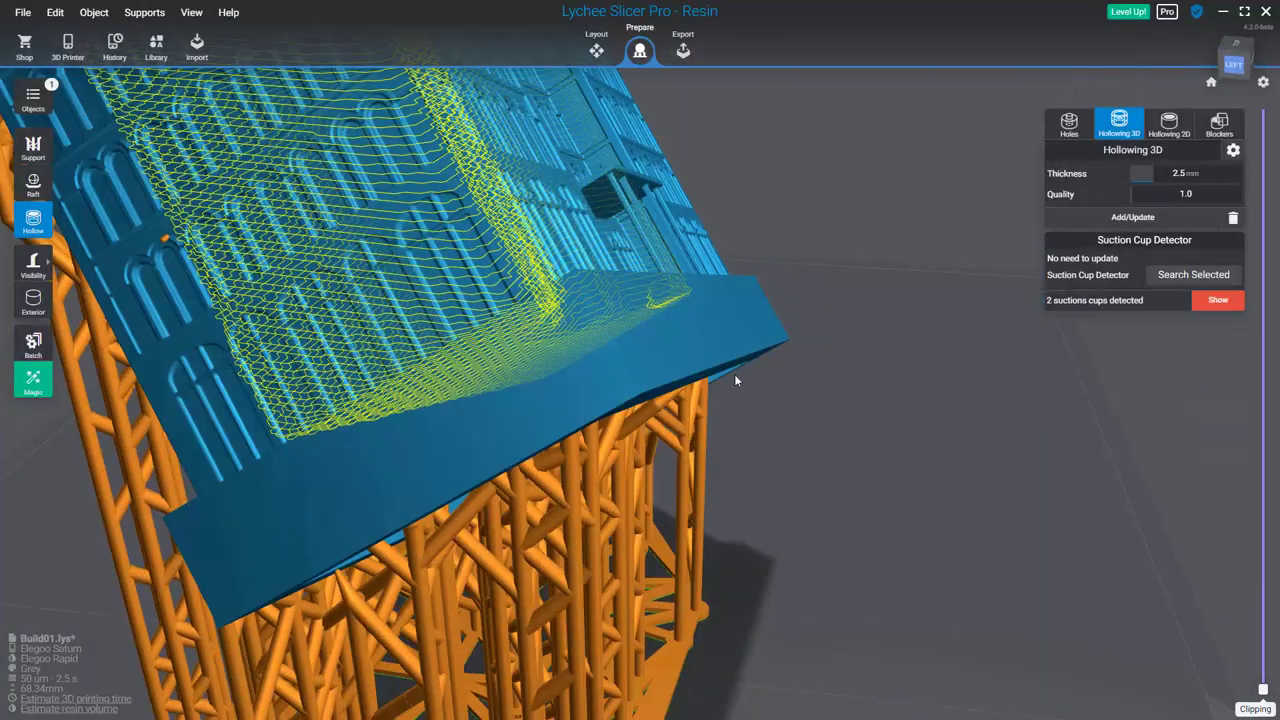
drag(734, 374, 900, 390)
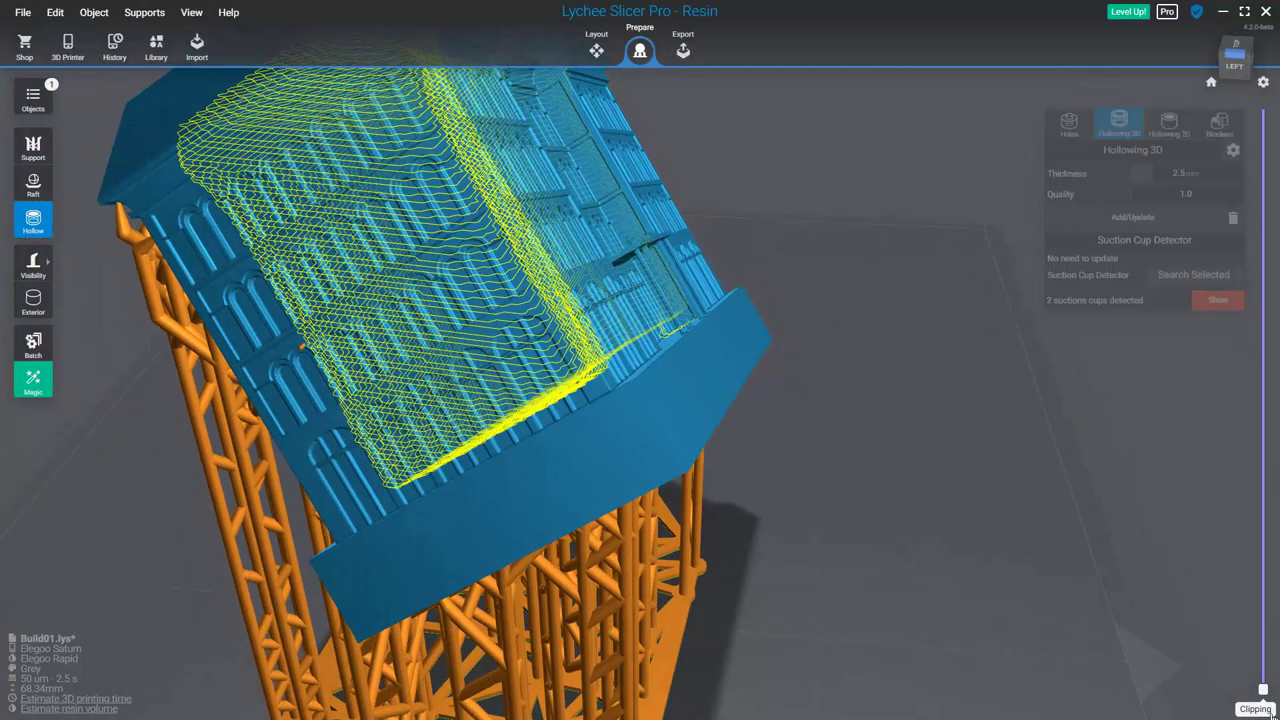
drag(1264, 690, 1242, 410)
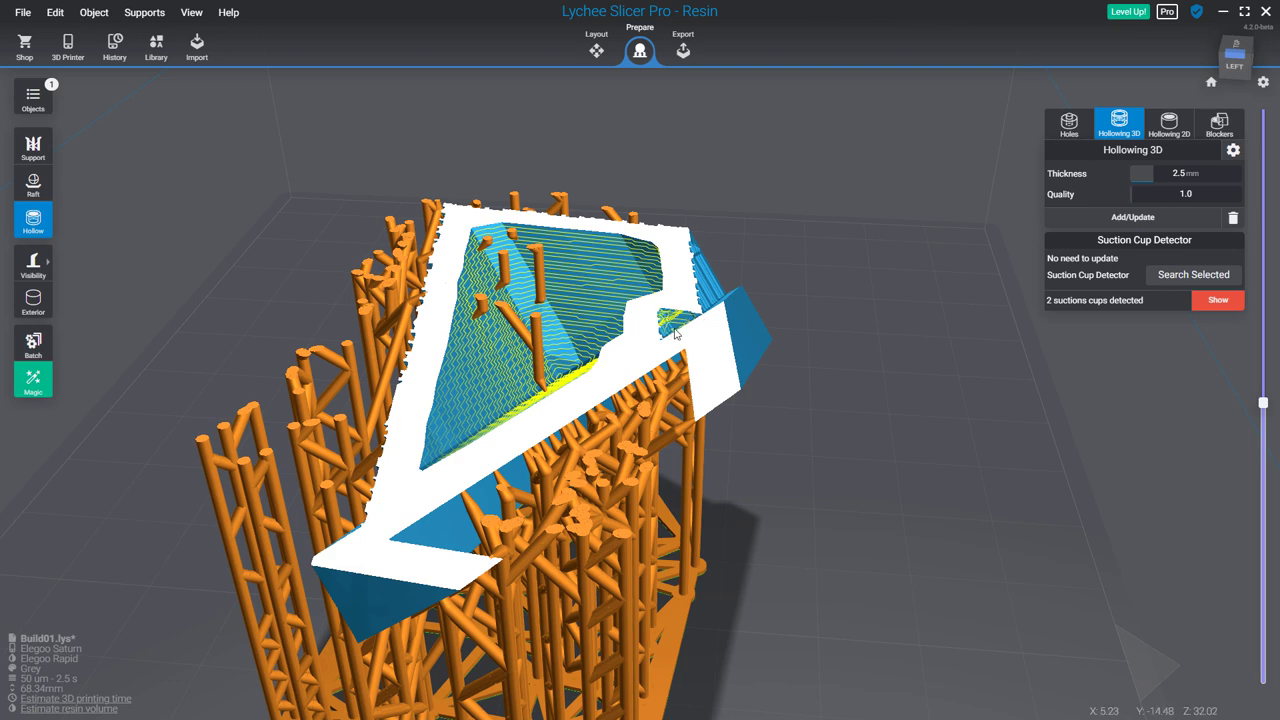
right_drag(911, 438, 640, 475)
drag(1263, 404, 1263, 690)
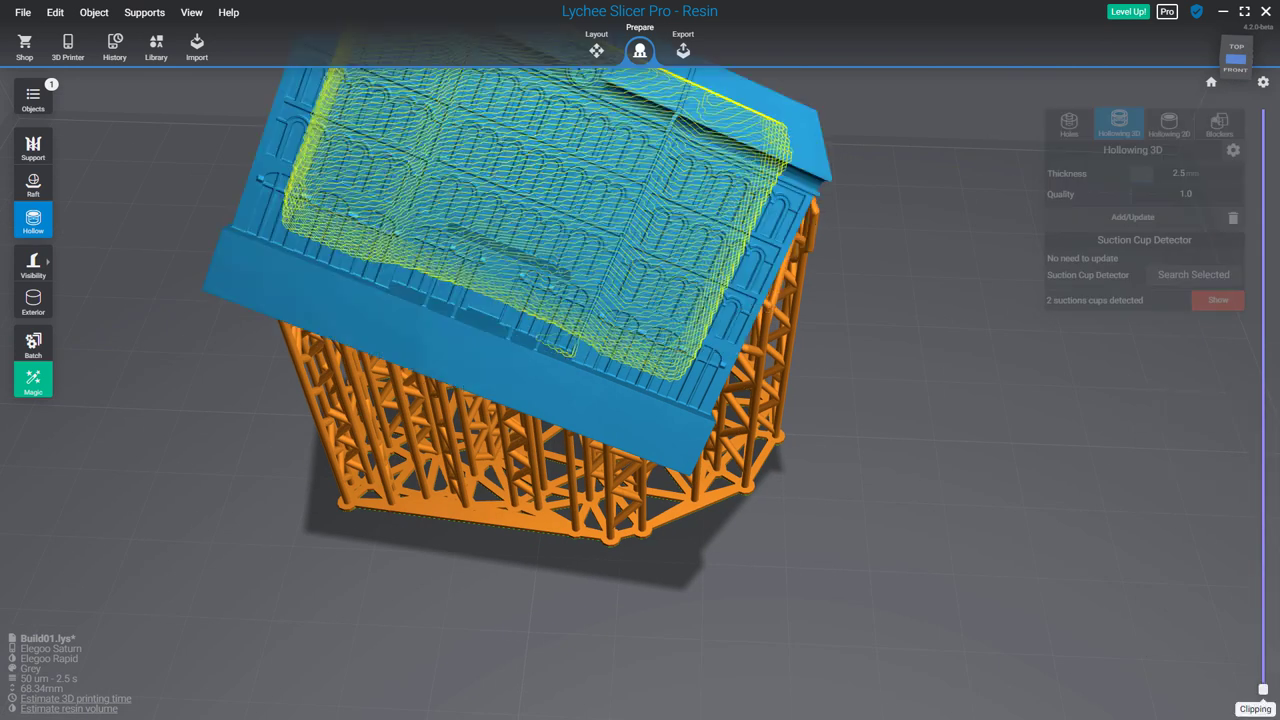
right_drag(855, 536, 863, 517)
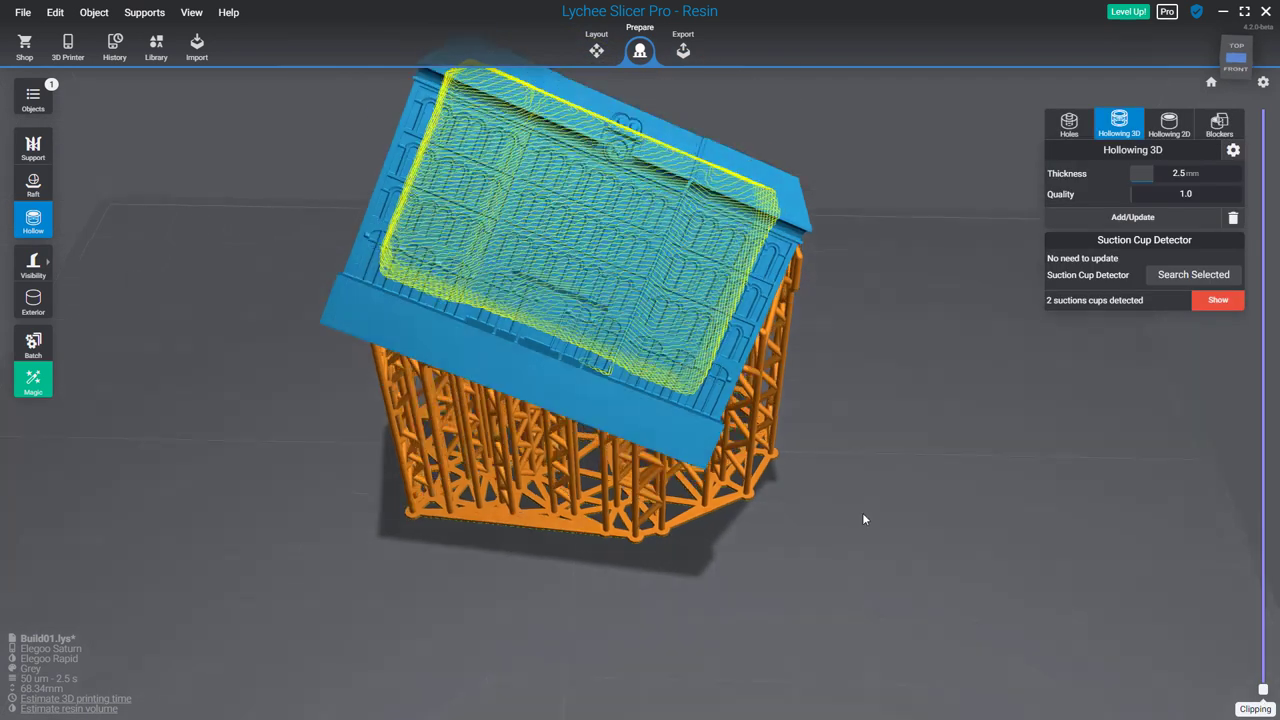
Step: In the Holes settings with 6.5 mm penetration, re-run suction cup detection on the building
click(1069, 122)
right_drag(1000, 240, 552, 318)
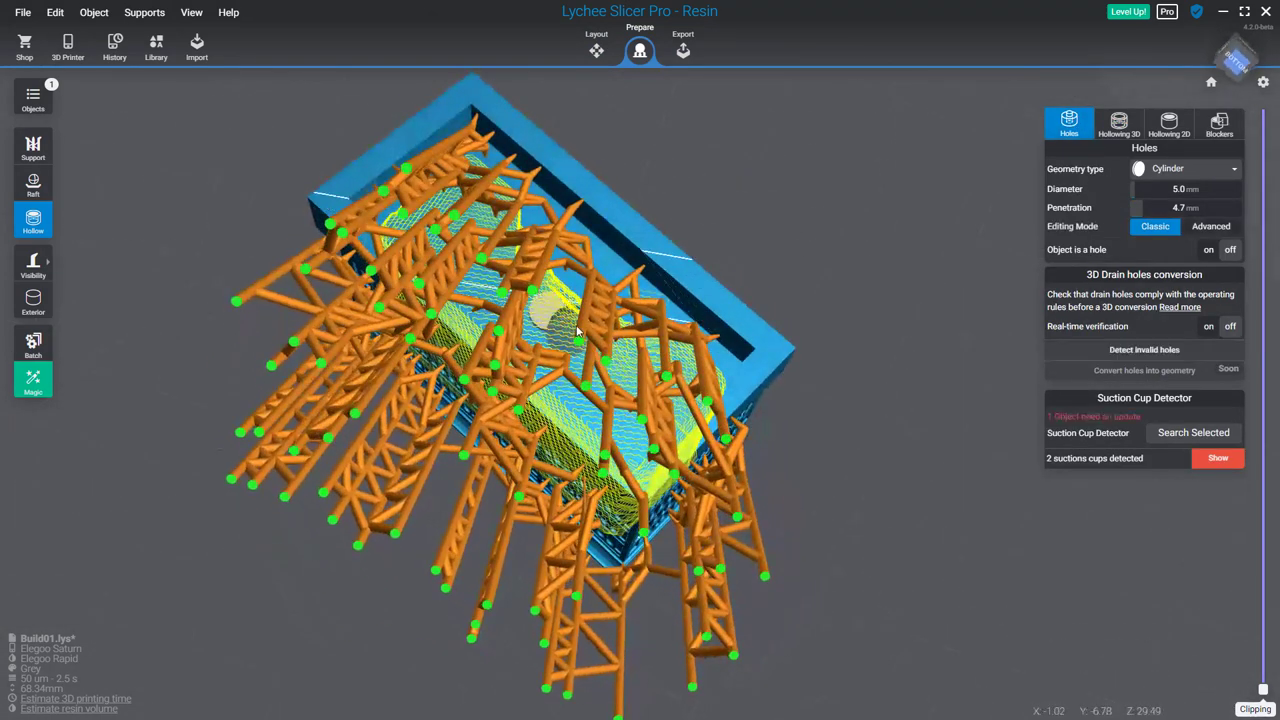
right_drag(690, 255, 690, 400)
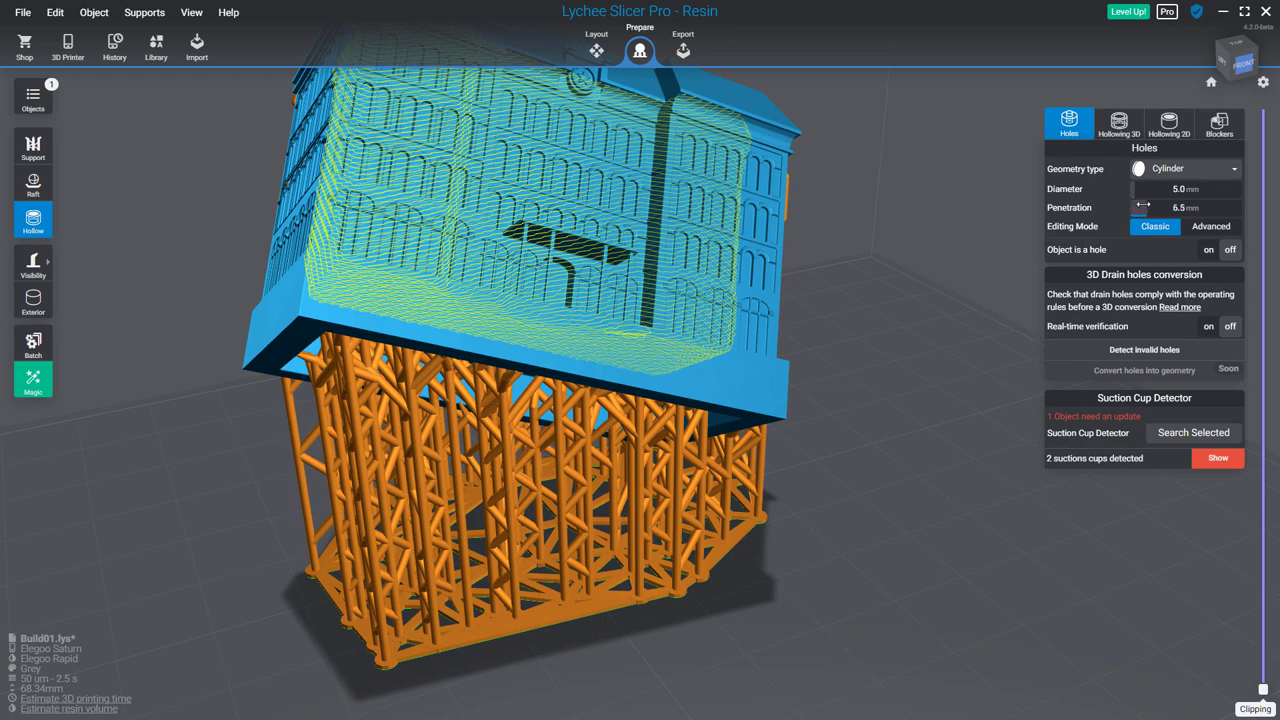
right_drag(972, 328, 1203, 476)
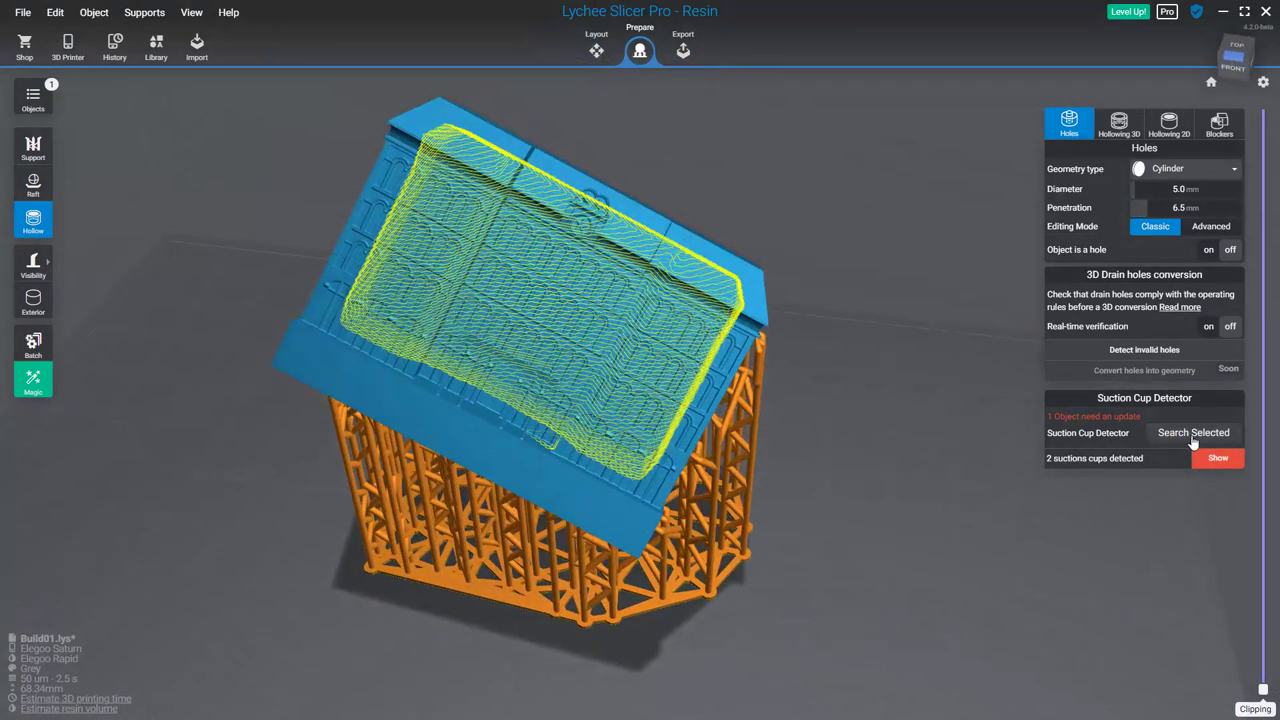
click(1193, 434)
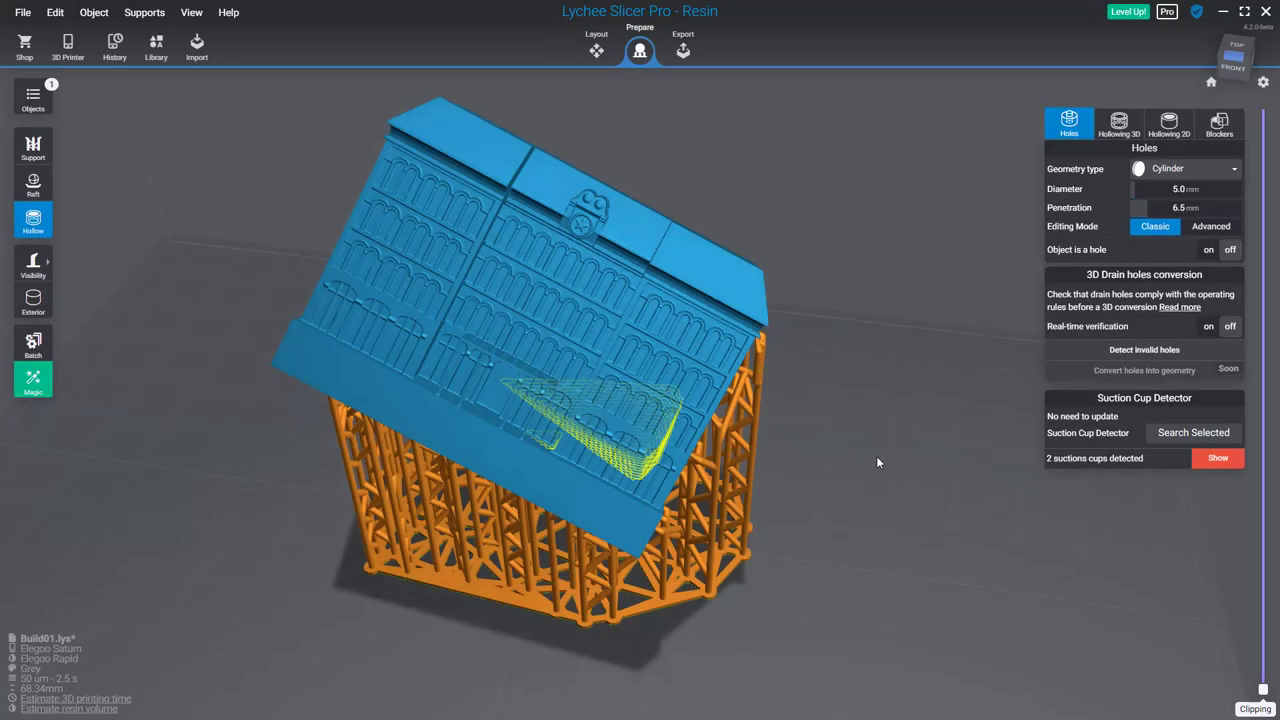
Step: Place a 5.0 mm drain hole on the building's underside
right_drag(876, 456, 959, 358)
click(640, 440)
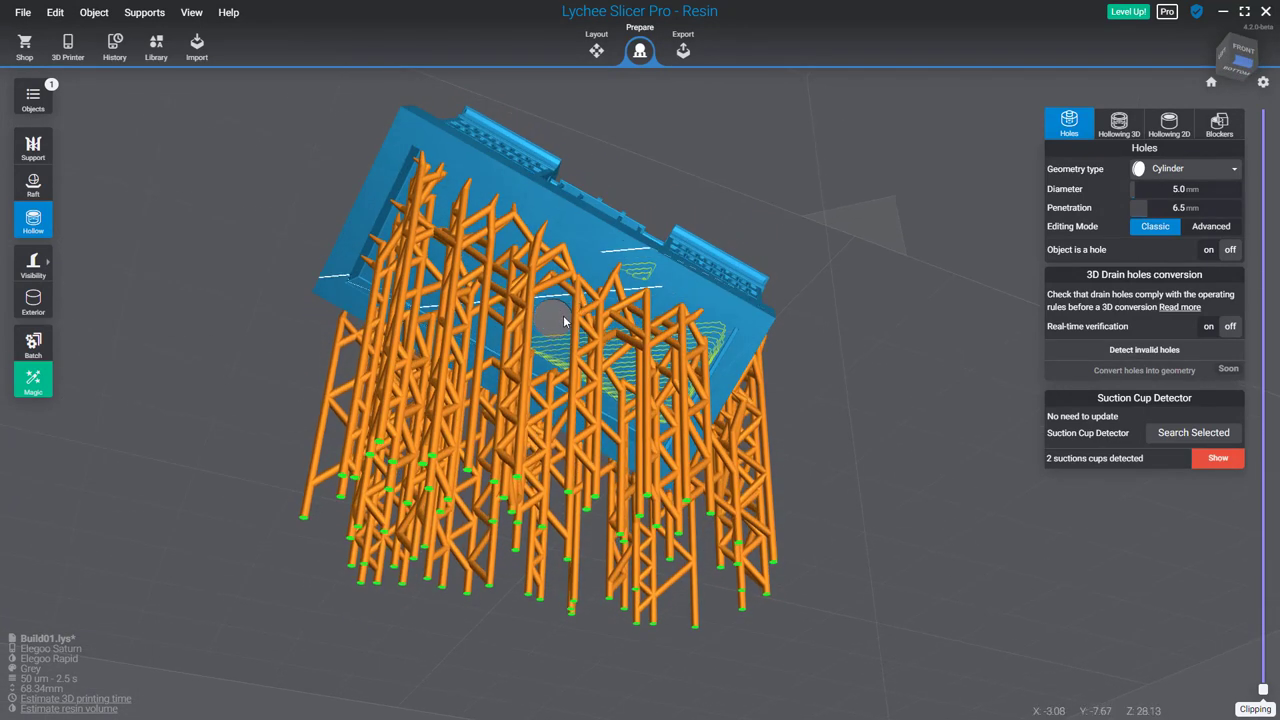
right_drag(881, 414, 918, 343)
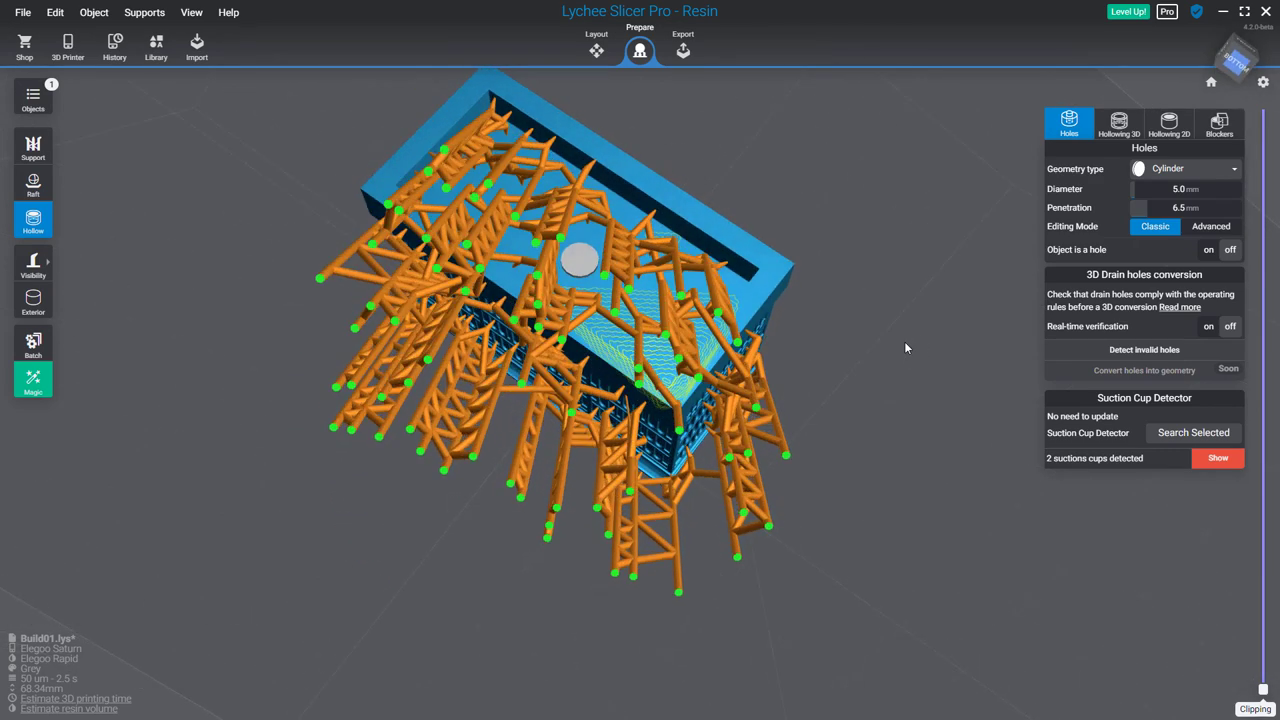
right_drag(898, 388, 668, 368)
scroll(668, 368, up, 3)
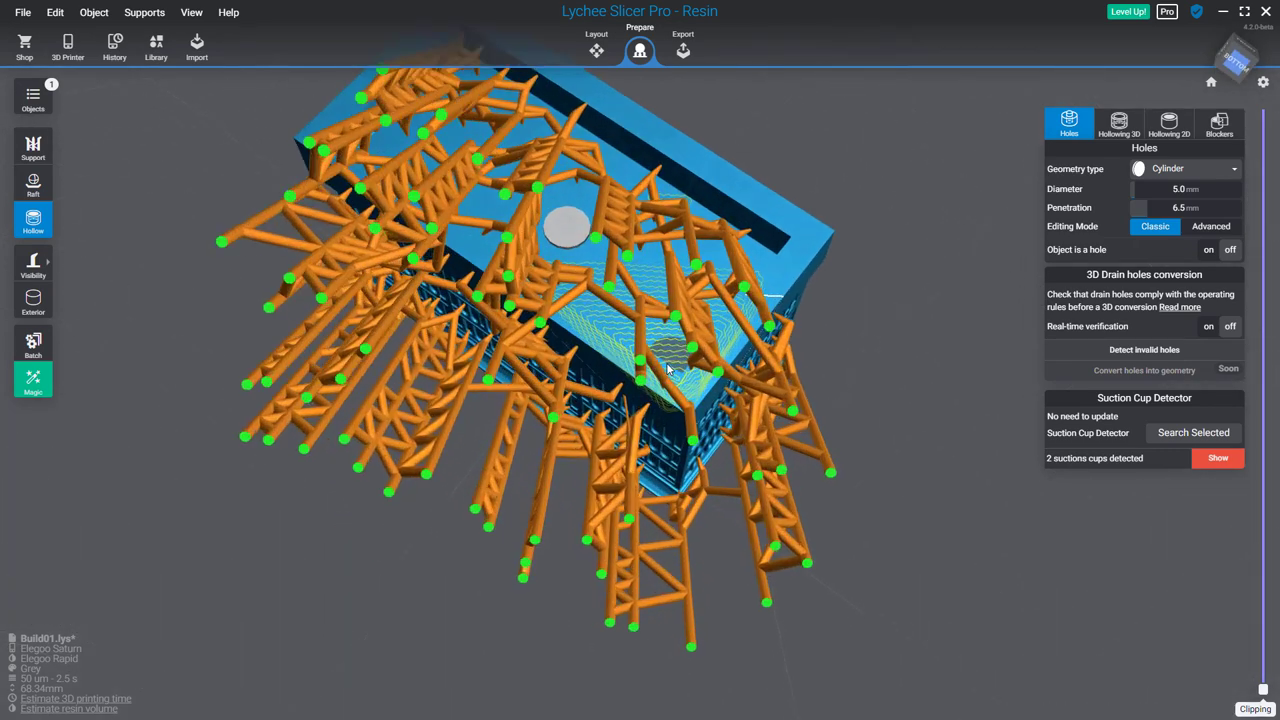
Step: Place another drain hole near the suction cup on the building
click(670, 360)
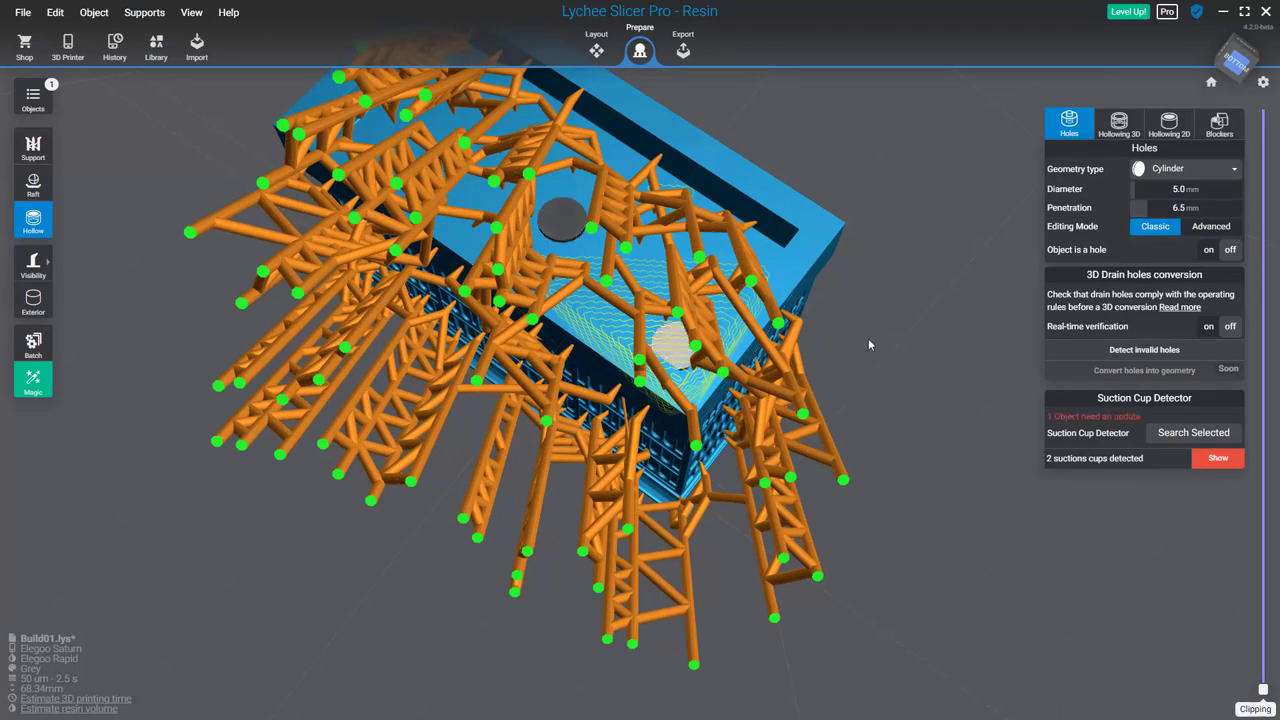
right_drag(902, 311, 1000, 420)
scroll(873, 427, down, 3)
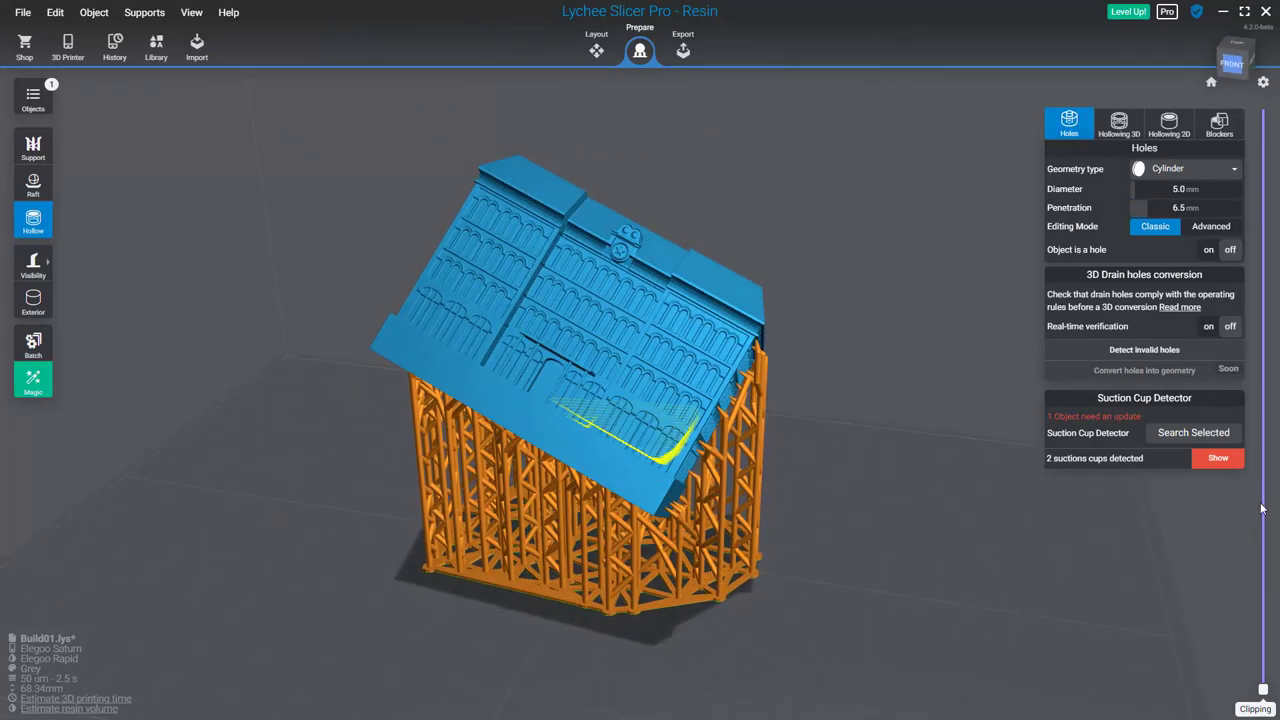
Step: Re-check suction cups, now finding only 1, and jump to suction cup 1 of 1
click(1193, 432)
mouse_move(842, 465)
right_down()
mouse_move(872, 488)
mouse_move(855, 487)
right_up()
scroll(577, 449, up, 4)
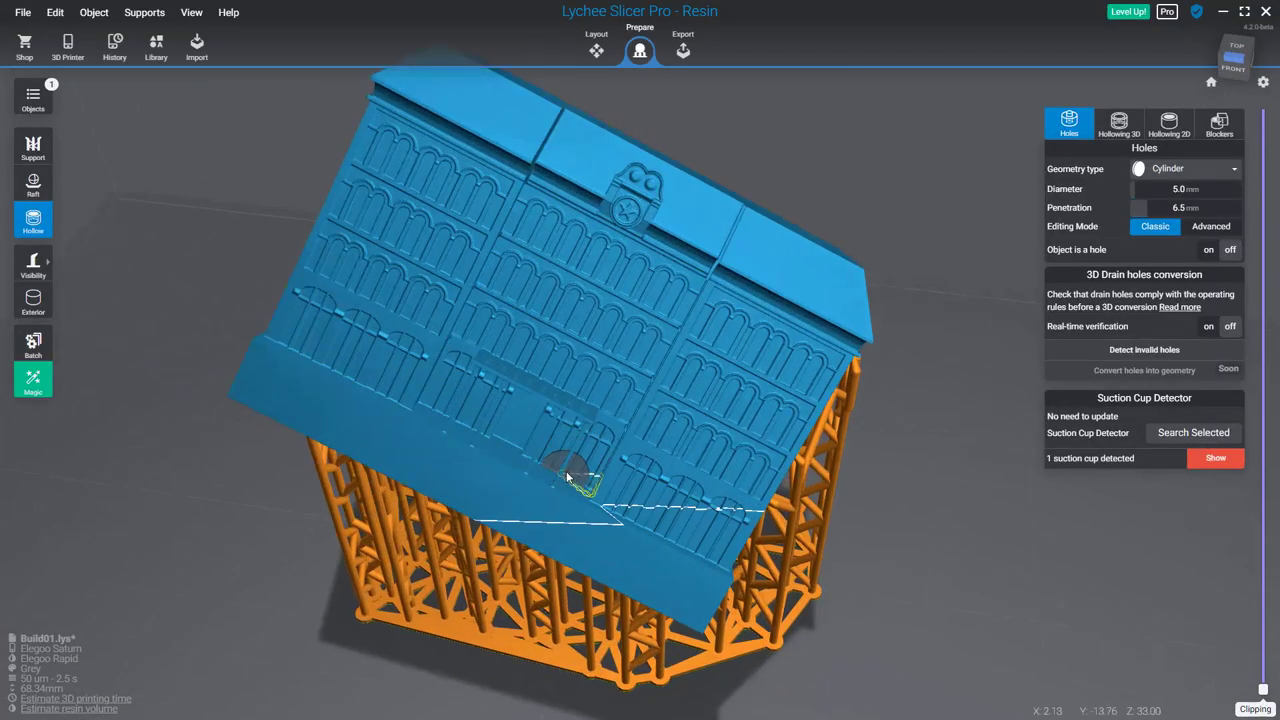
click(1211, 459)
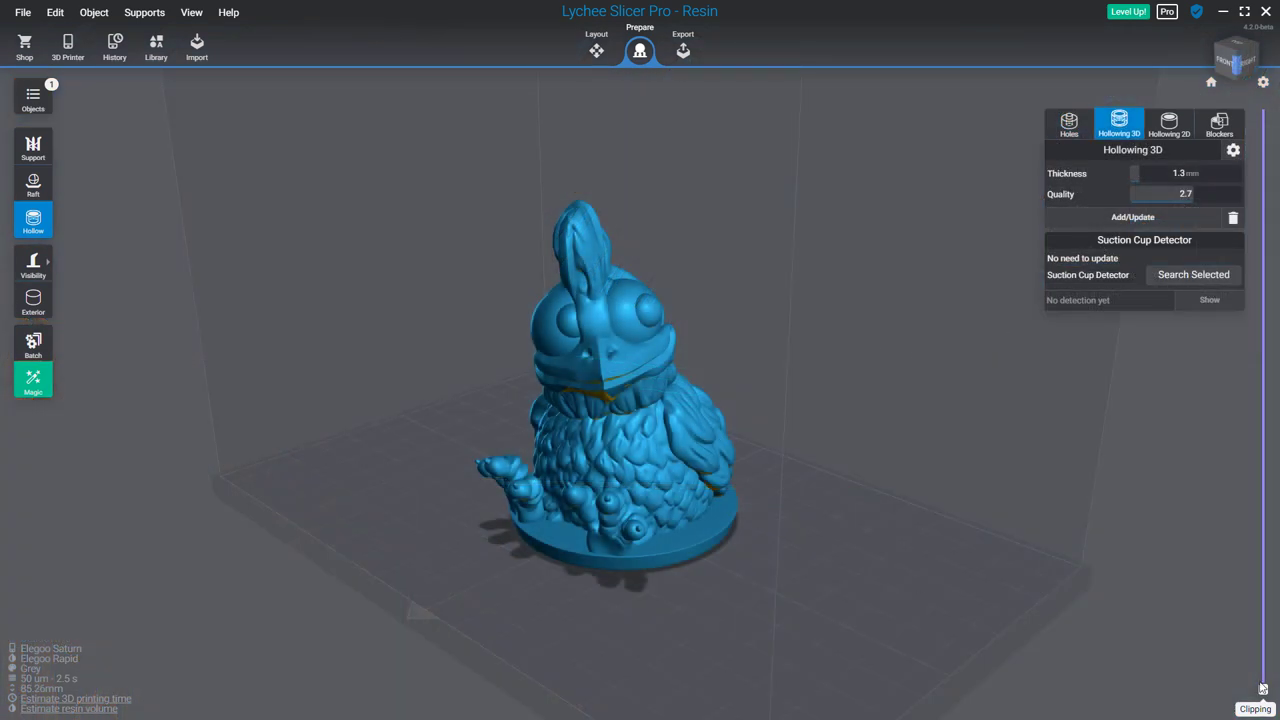
drag(1262, 688, 1262, 463)
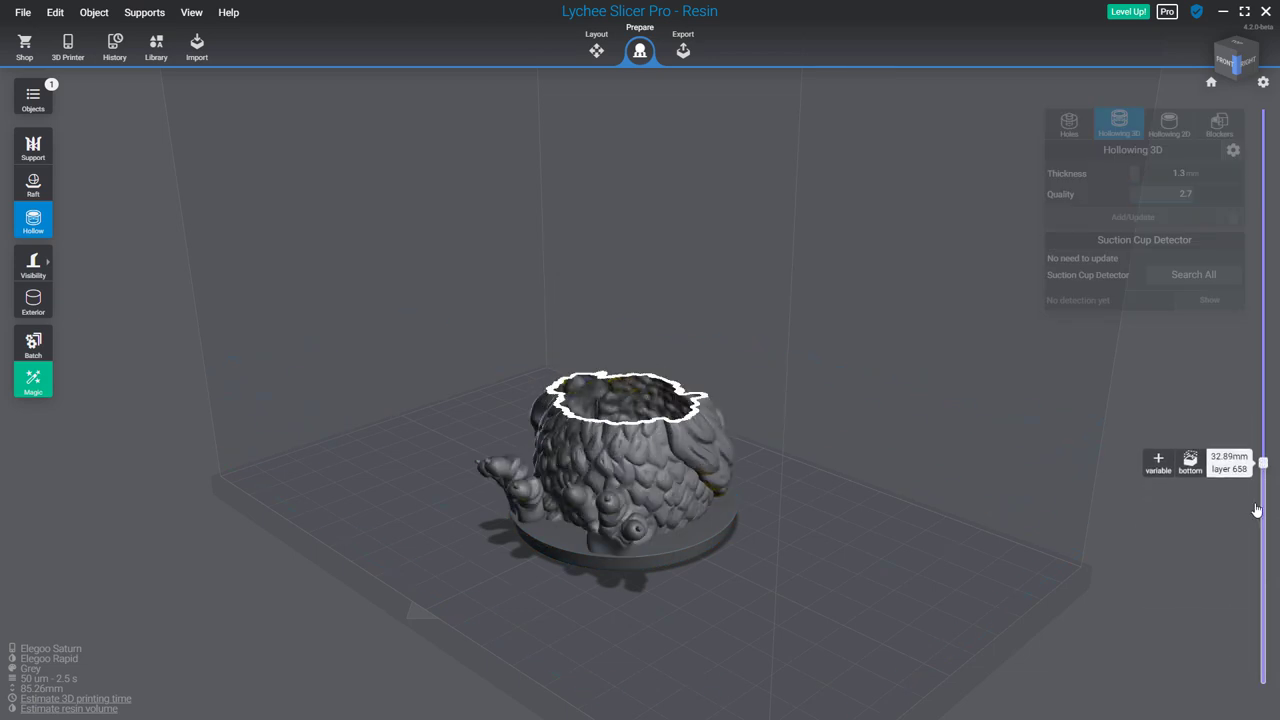
drag(1256, 510, 1262, 111)
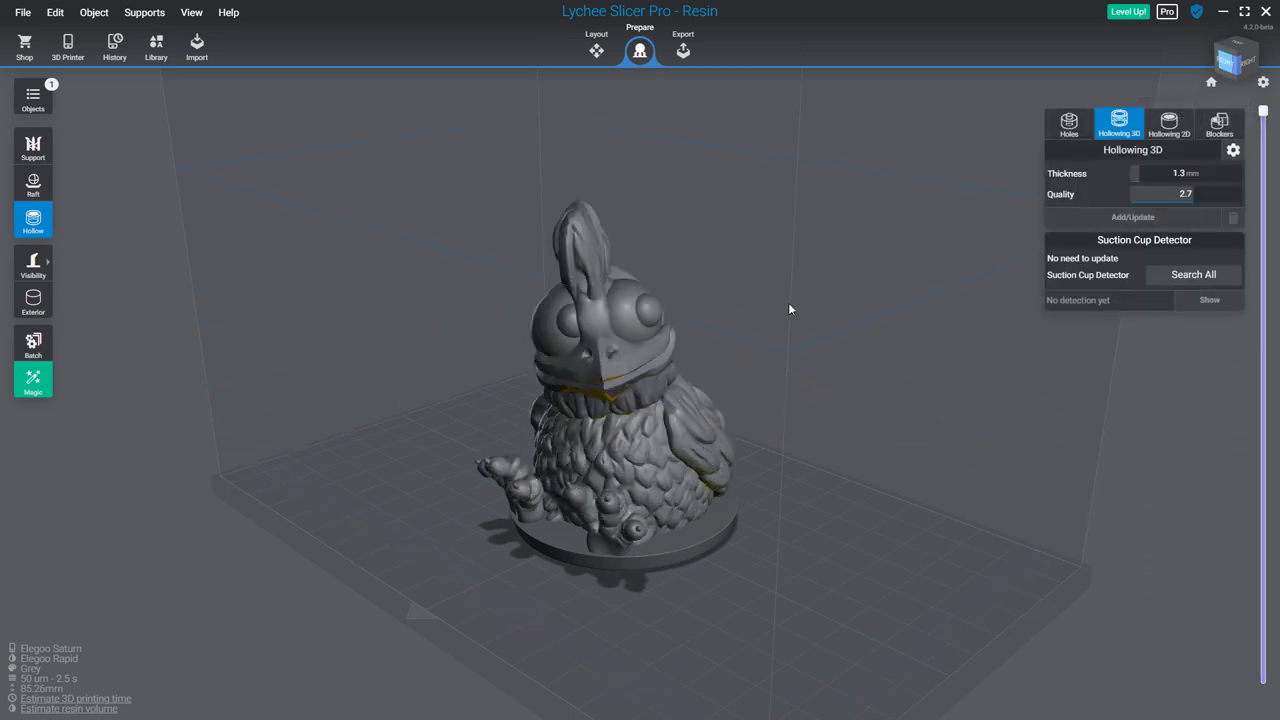
key(ctrl+a)
Step: Check the chicken for suction cups, then place a drain hole under its base in bottom view
click(1193, 276)
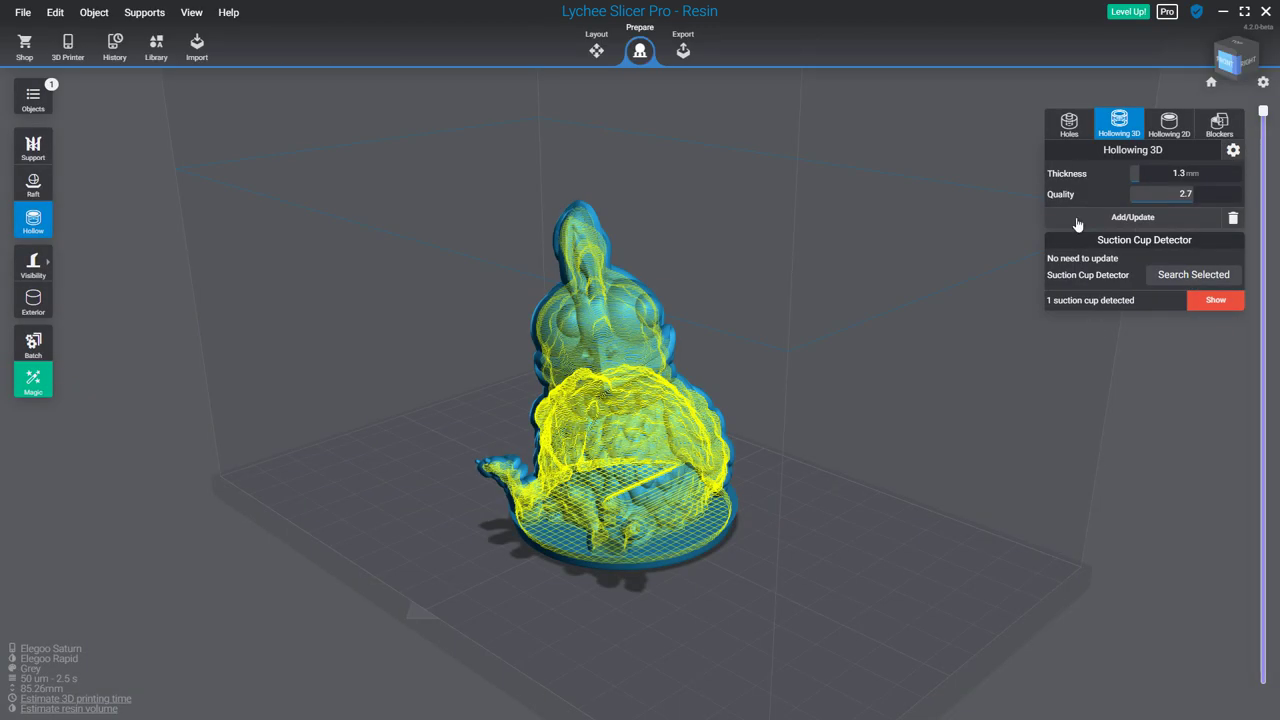
click(1069, 124)
key(b)
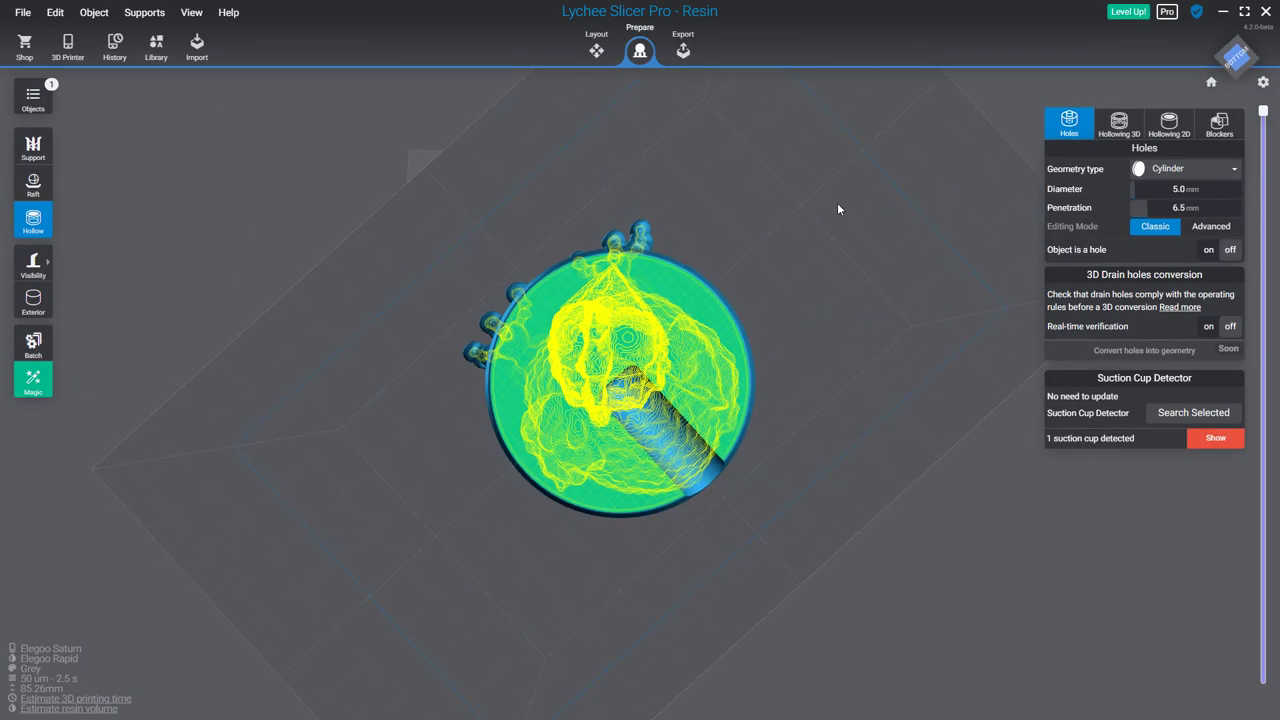
click(598, 358)
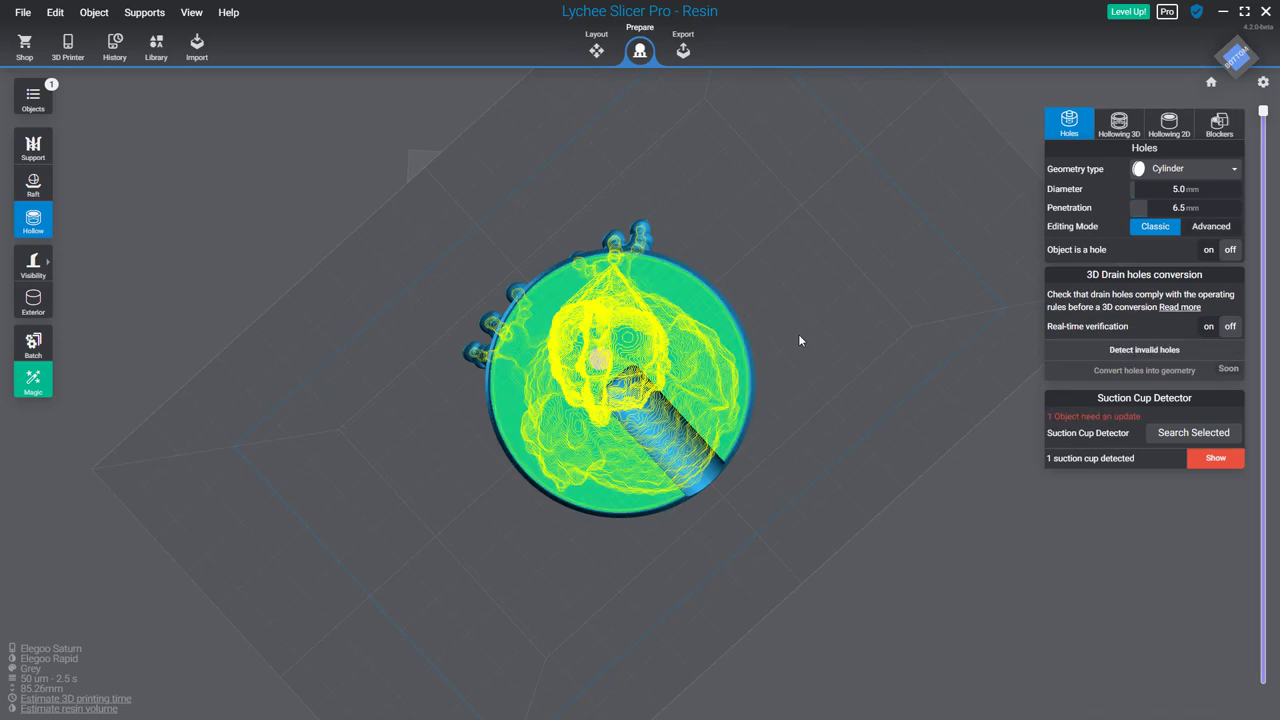
drag(798, 334, 764, 386)
Step: Set the base drain hole to 9.0 mm diameter and recheck, still finding one suction cup
click(603, 422)
scroll(621, 362, up, 4)
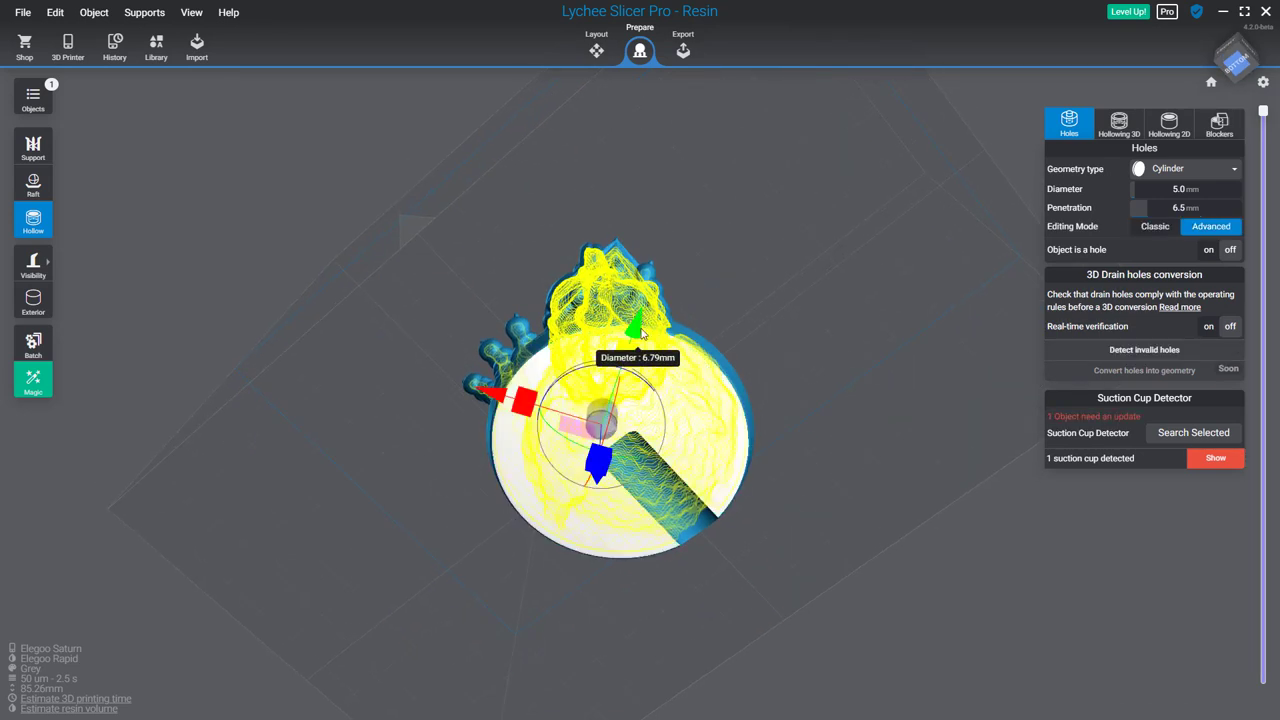
drag(880, 330, 836, 517)
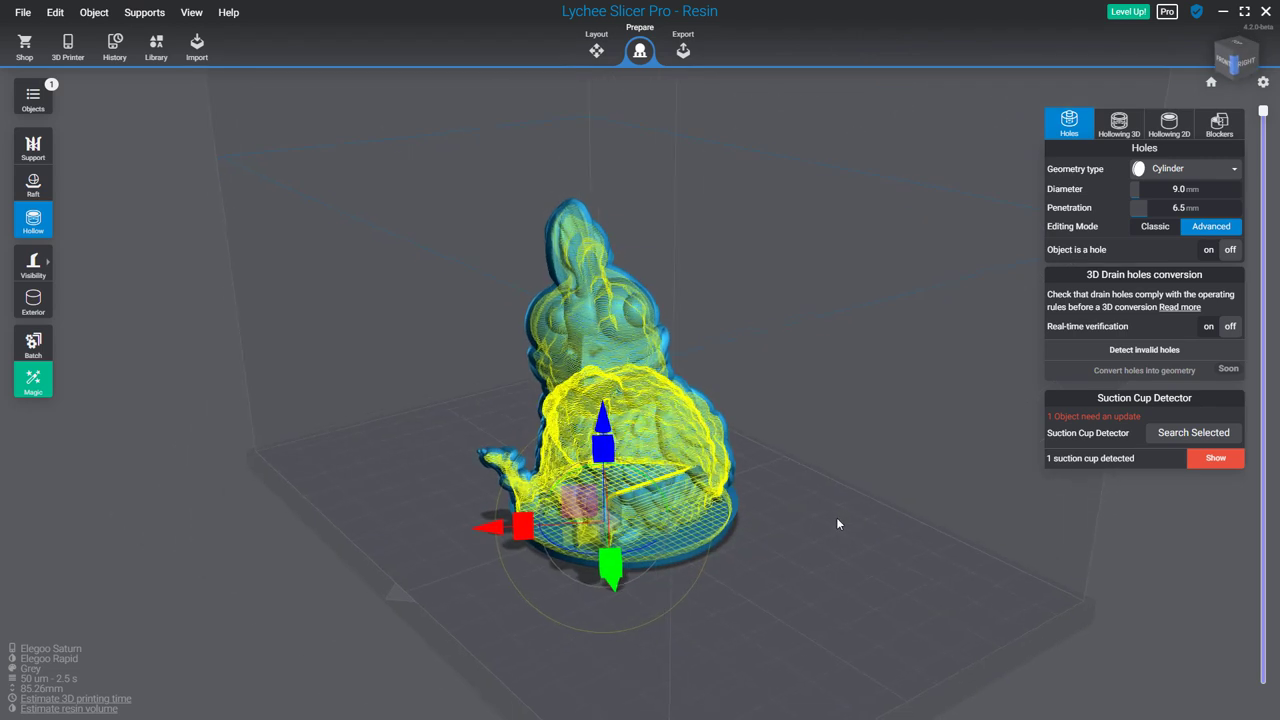
click(1186, 433)
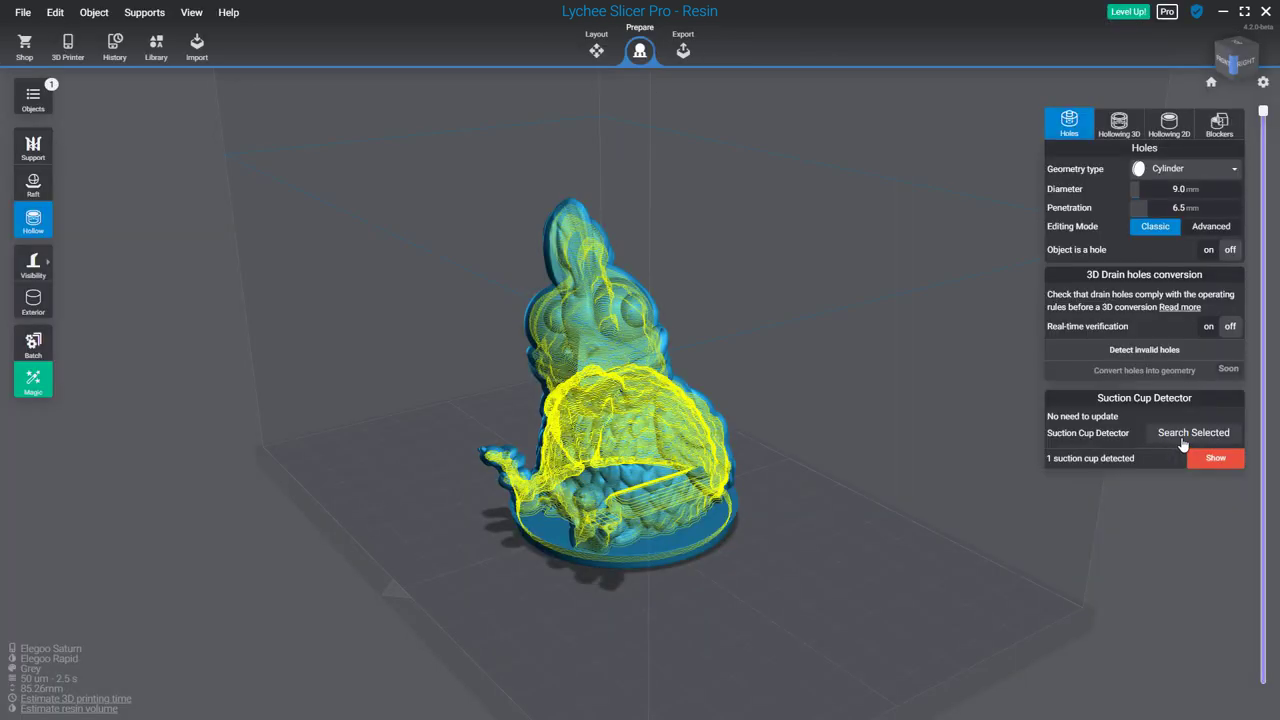
drag(796, 411, 608, 571)
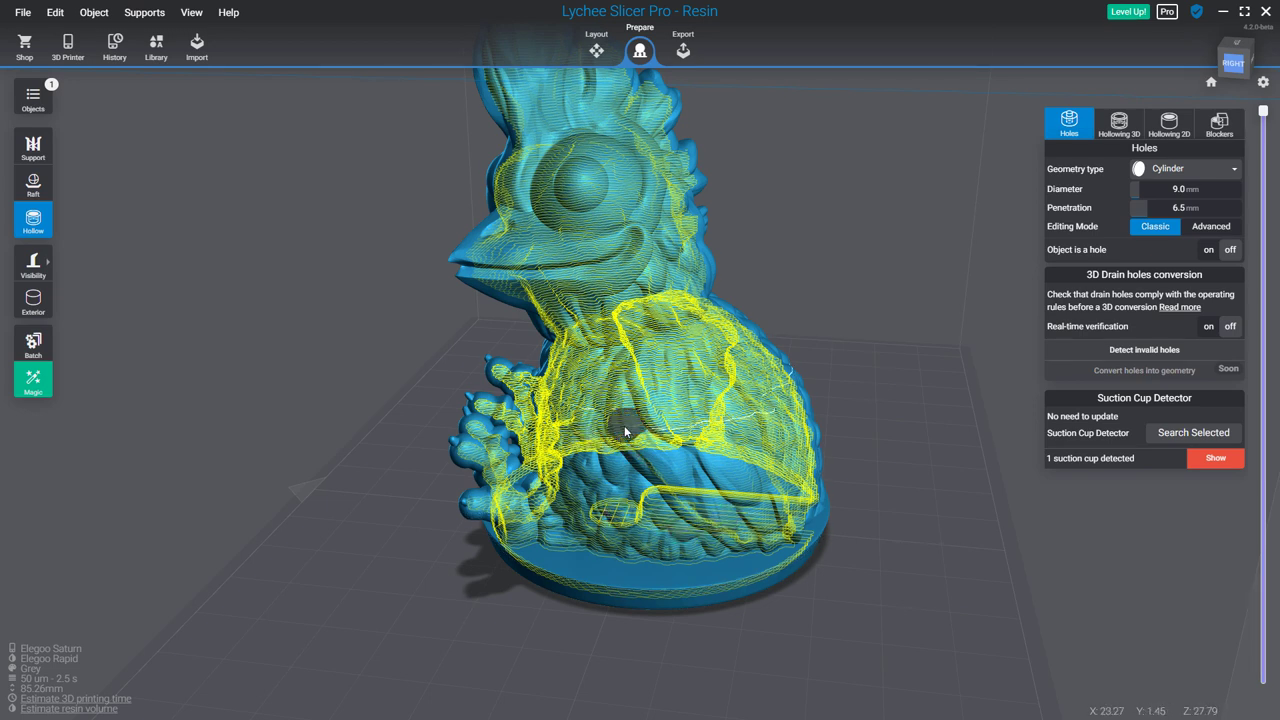
Step: Move the base drain hole across the chicken's underside and widen it to 14.6 mm
right_drag(649, 493, 612, 333)
click(630, 382)
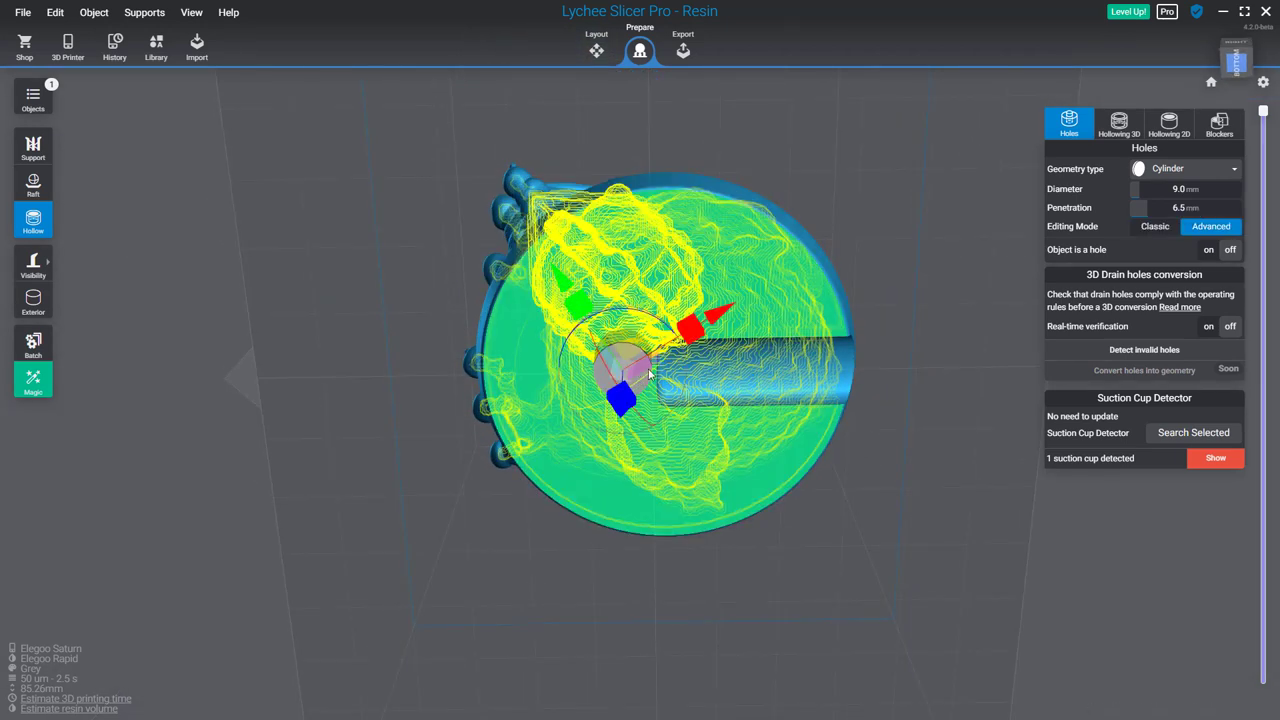
drag(690, 330, 836, 339)
click(893, 297)
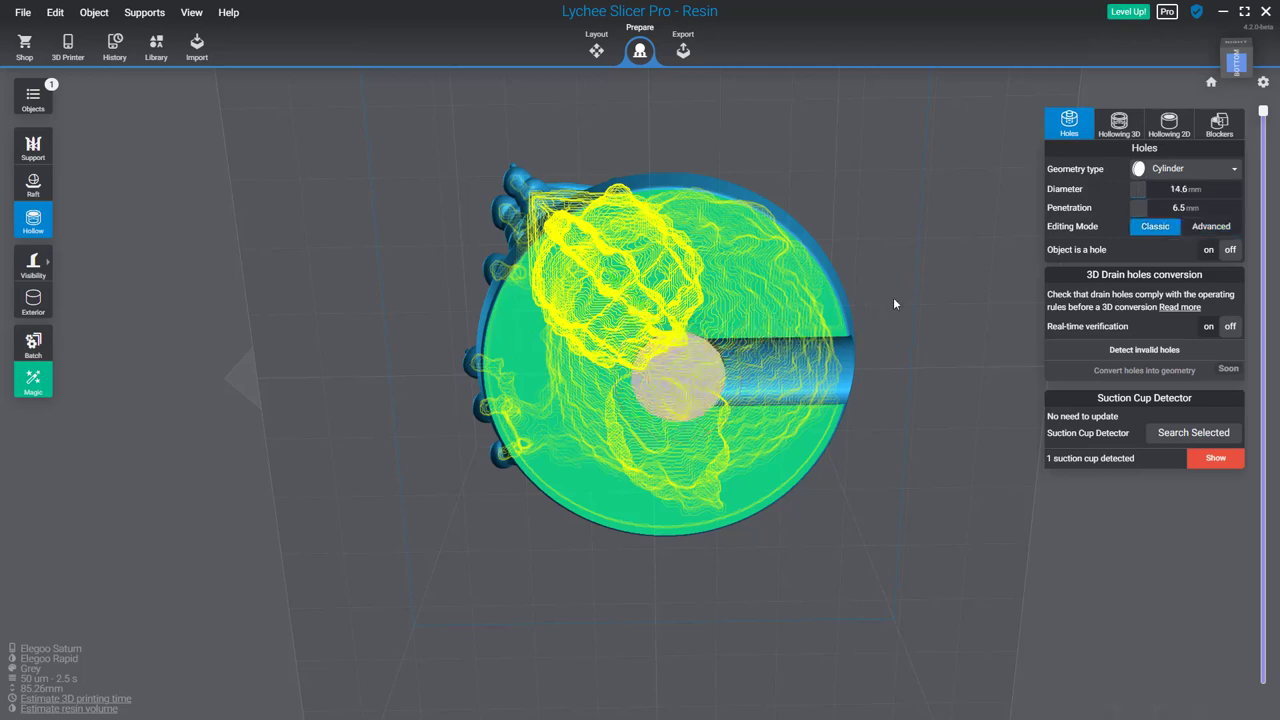
right_drag(893, 297, 827, 422)
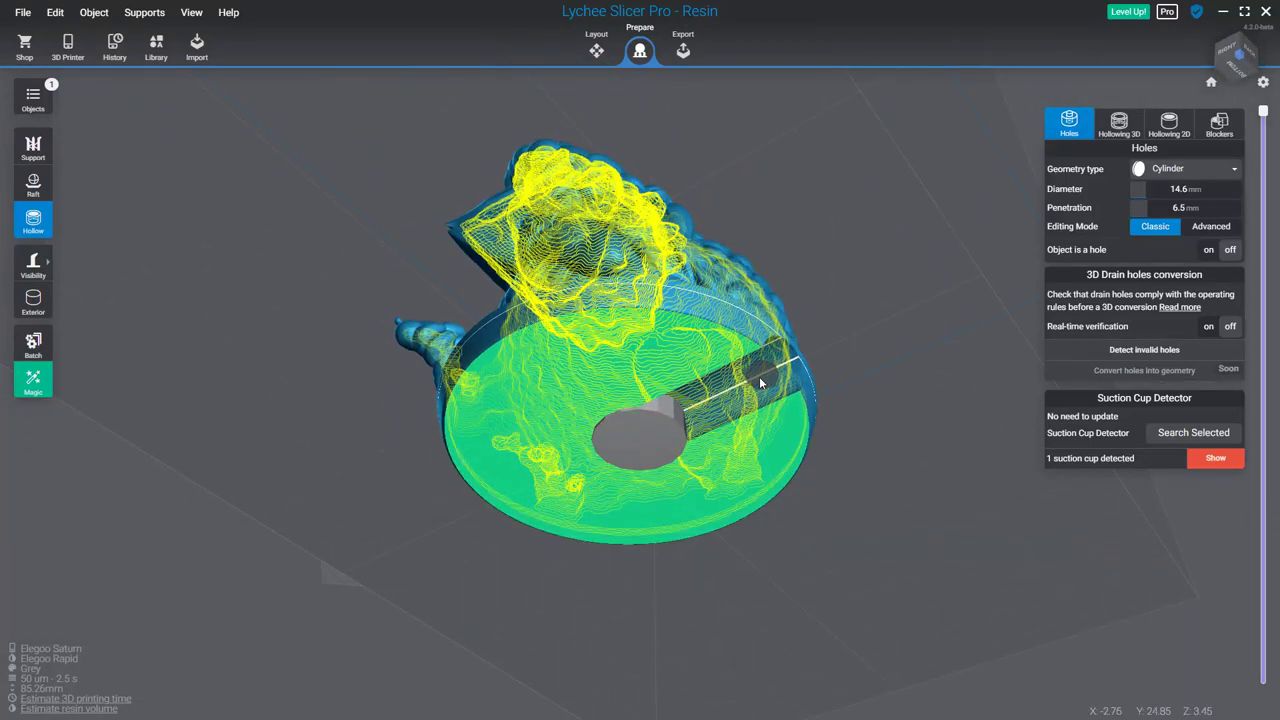
click(700, 411)
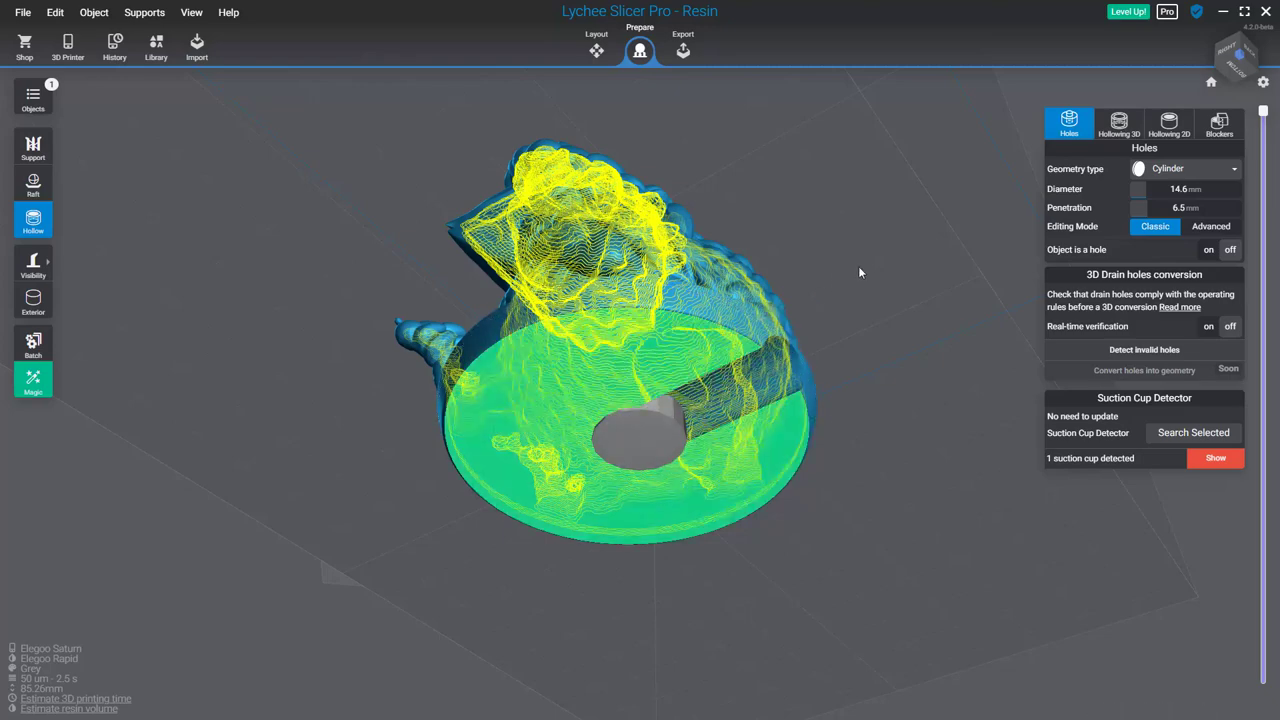
mouse_move(858, 266)
right_down()
mouse_move(914, 594)
mouse_move(920, 463)
mouse_move(834, 435)
right_up()
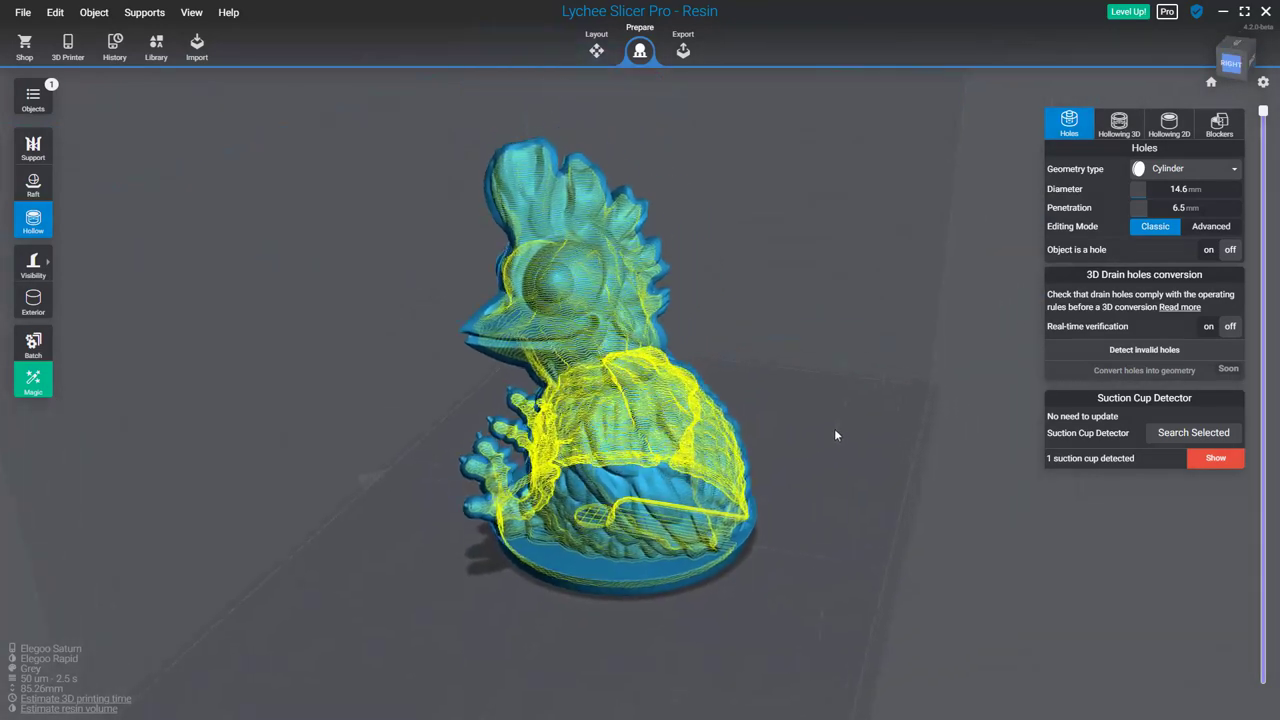
Step: Re-run suction cup detection and sweep the Clipping slider through the whole chicken to check it
click(1190, 433)
right_drag(821, 390, 957, 378)
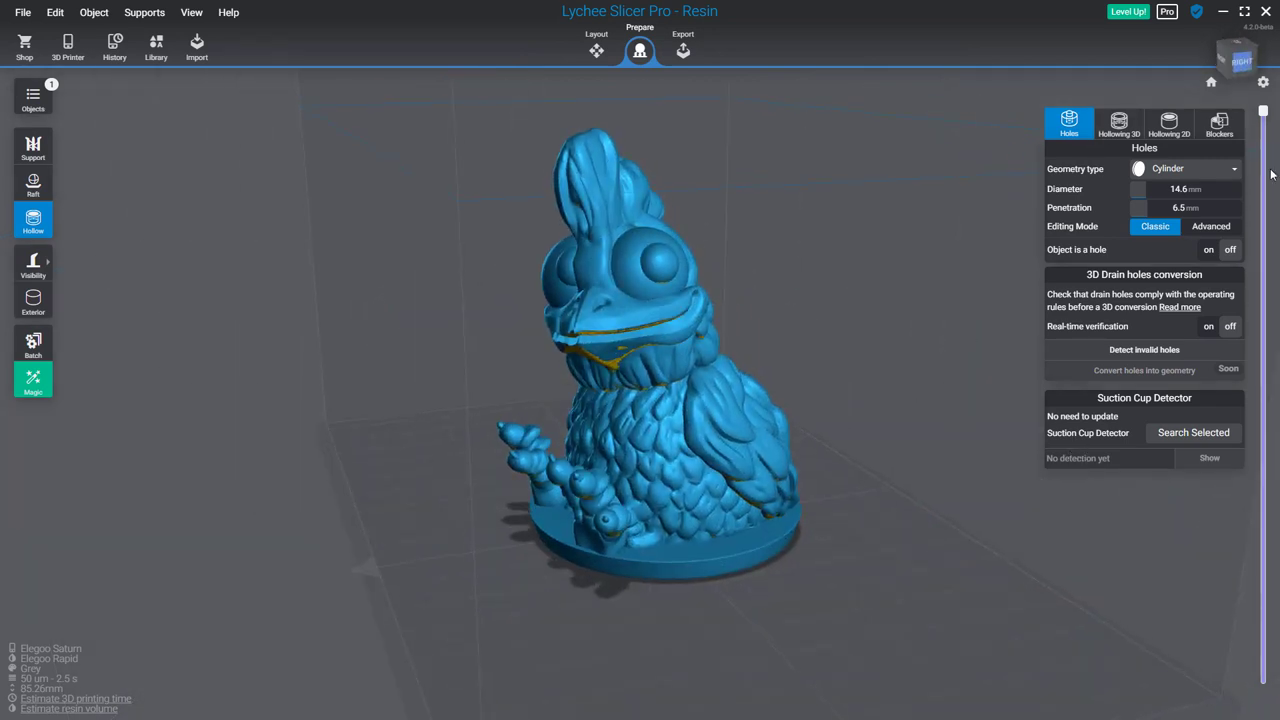
drag(1263, 112, 1263, 690)
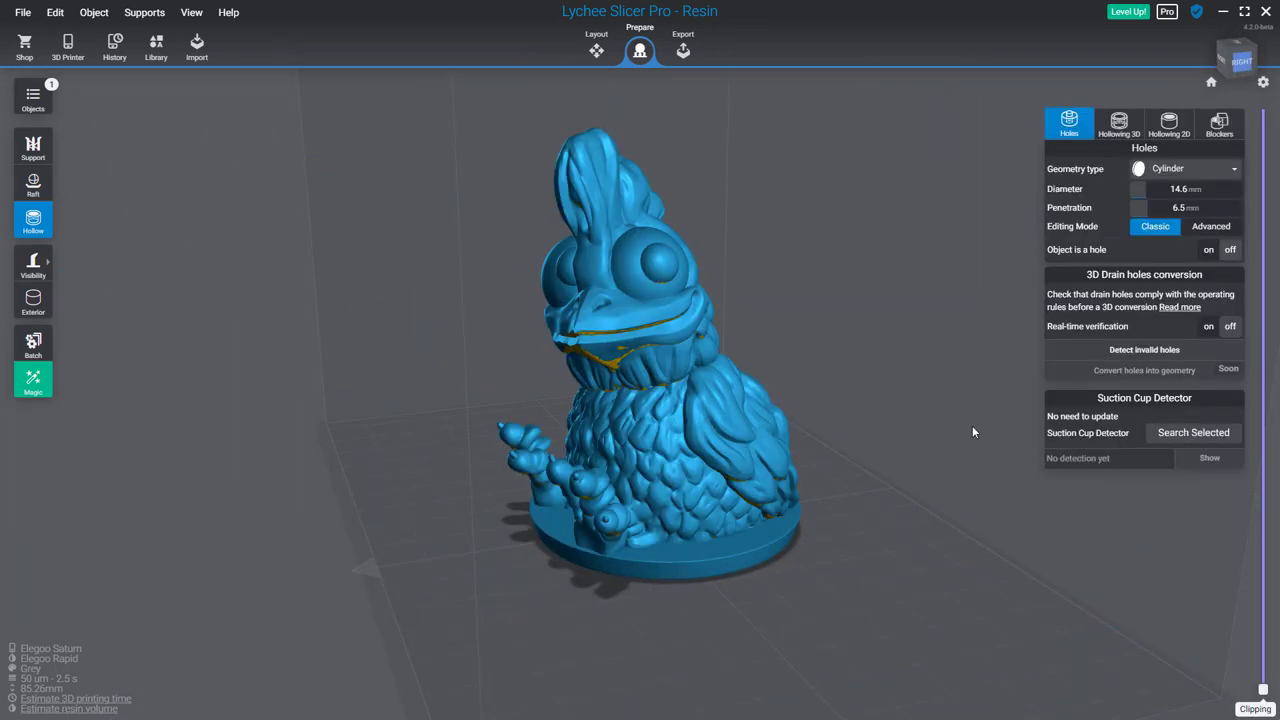
right_drag(972, 432, 490, 420)
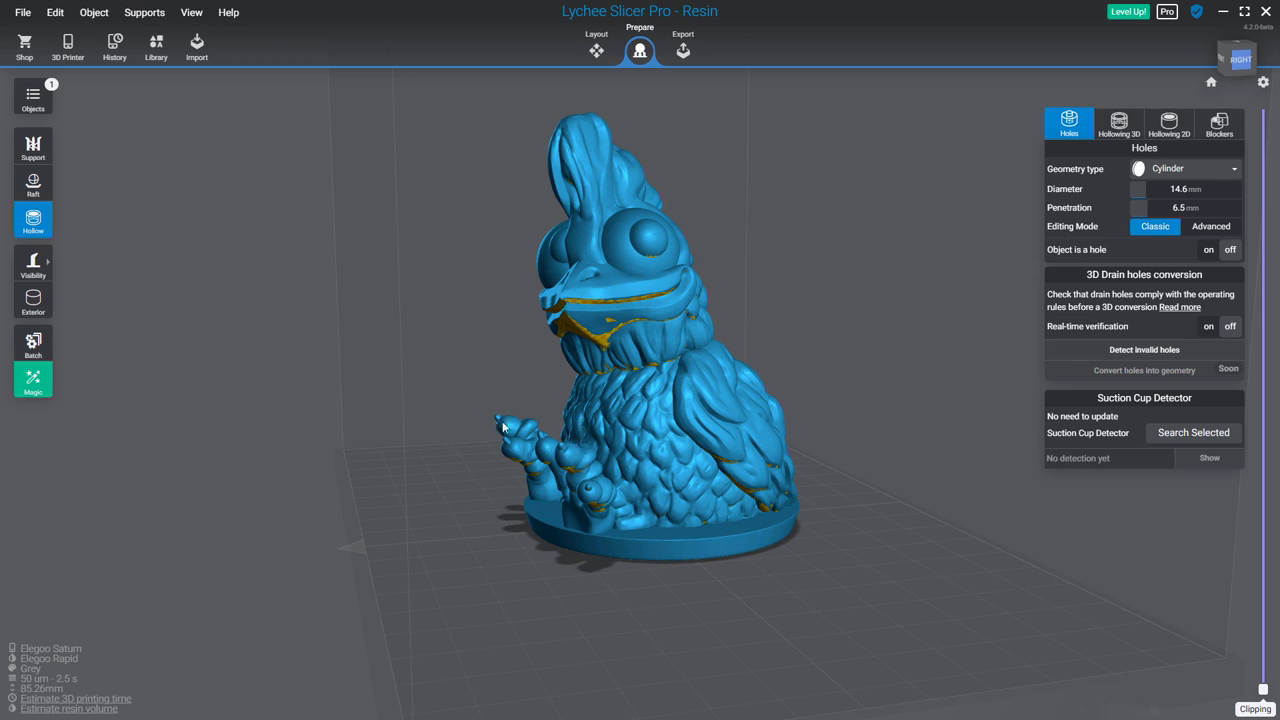
right_drag(958, 408, 996, 407)
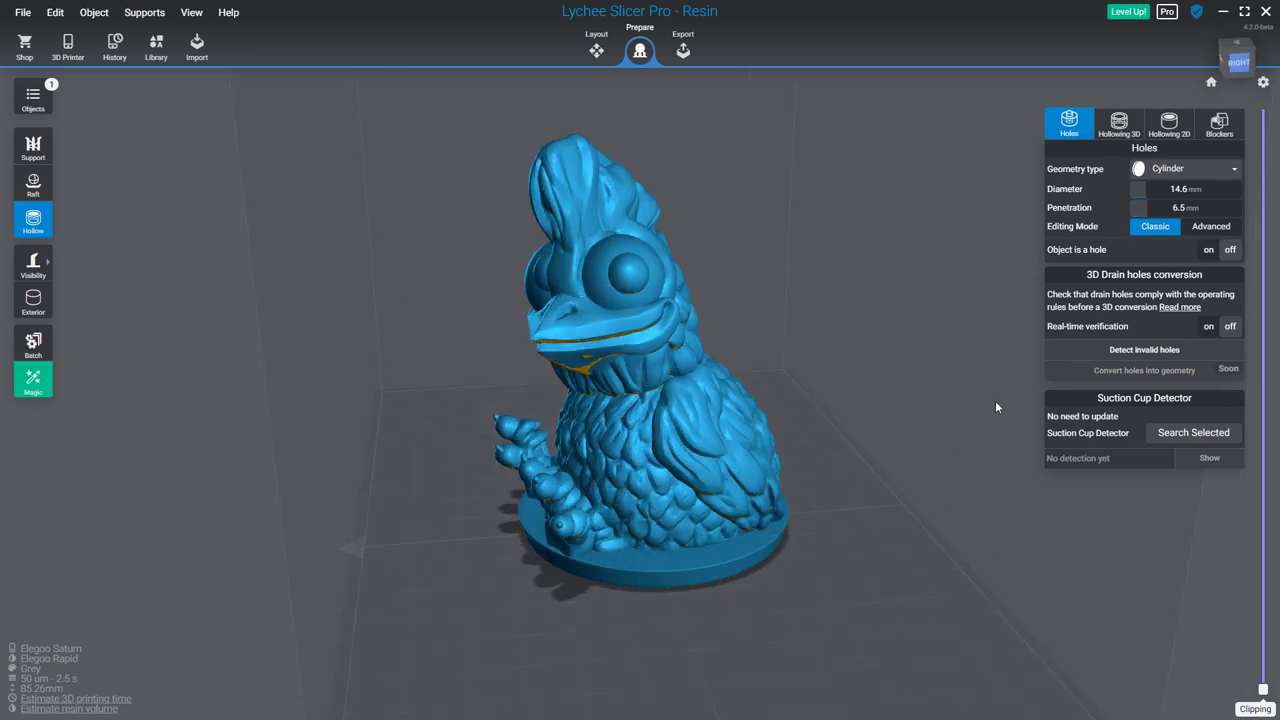
Step: Add a cube hollowing blocker on the feathered protrusion near the chicken's base
click(1218, 122)
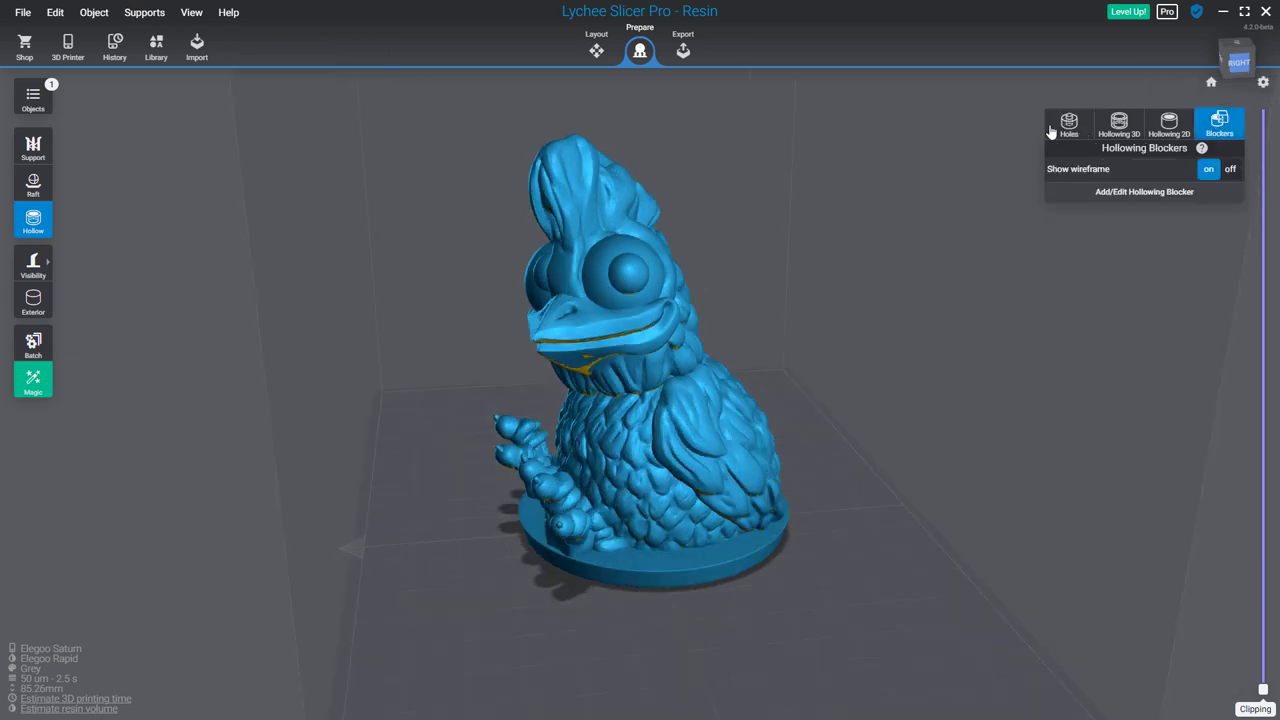
click(1148, 192)
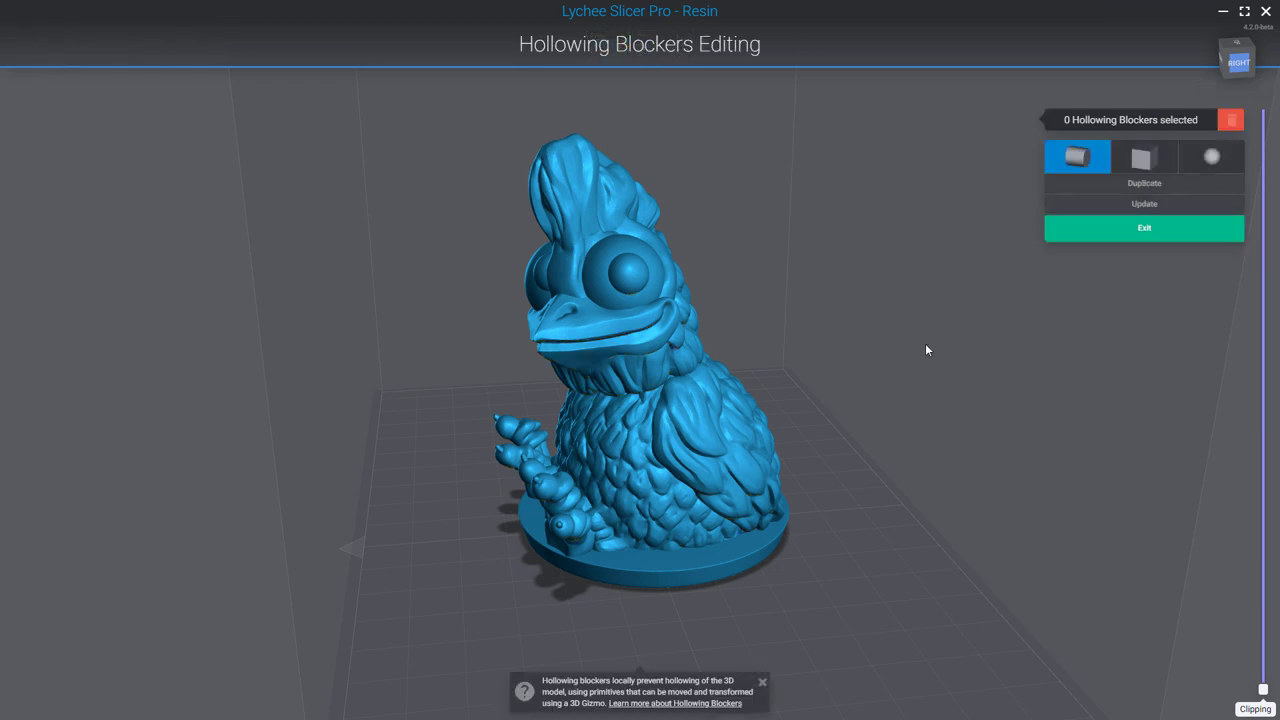
click(1141, 158)
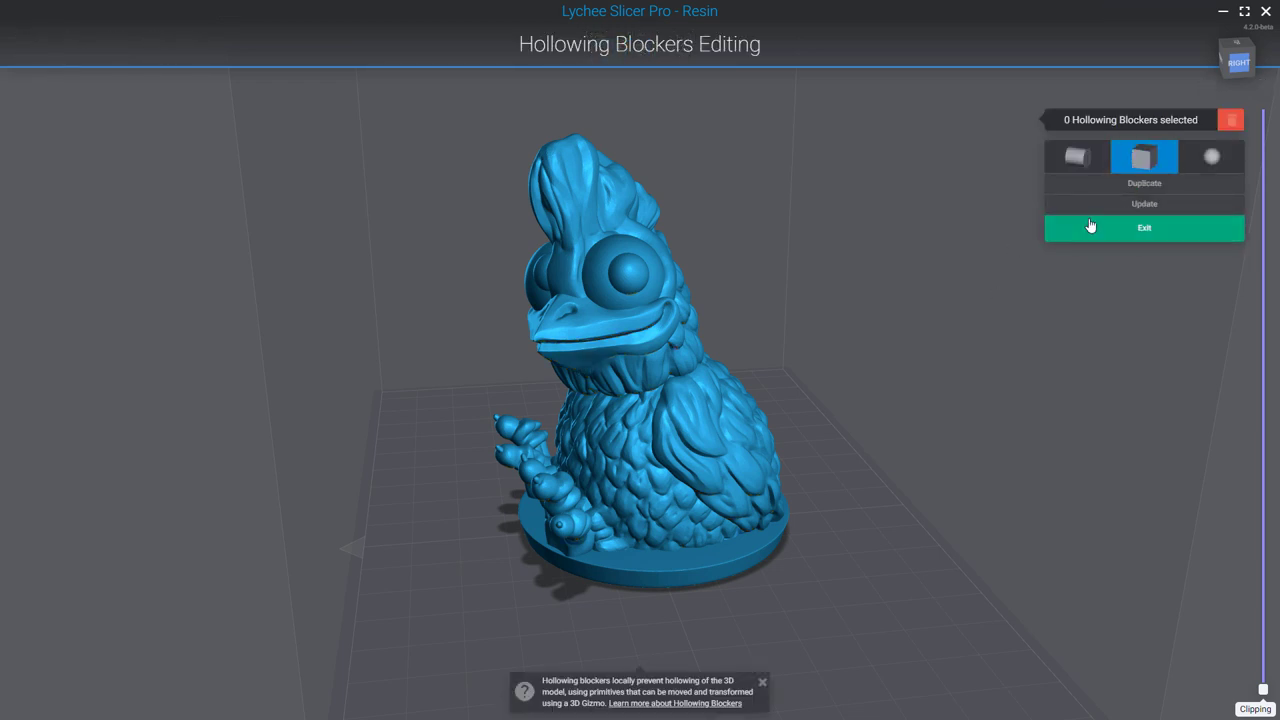
click(500, 455)
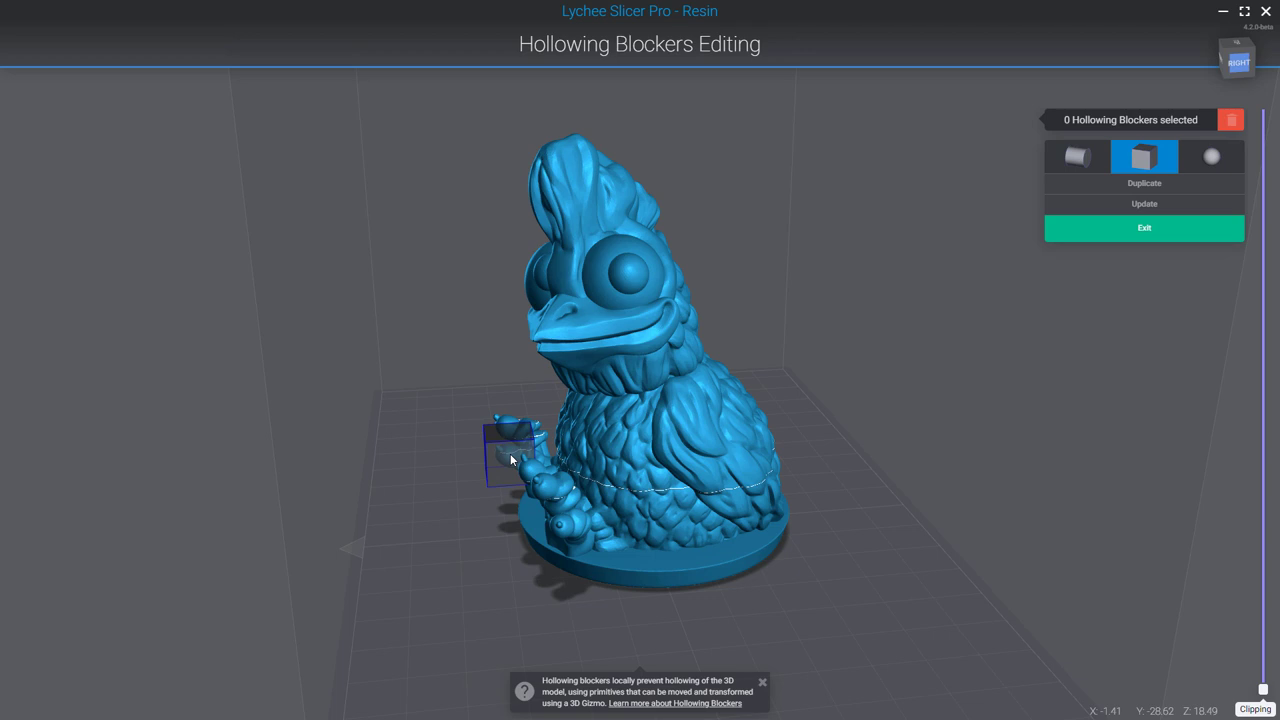
drag(443, 491, 358, 491)
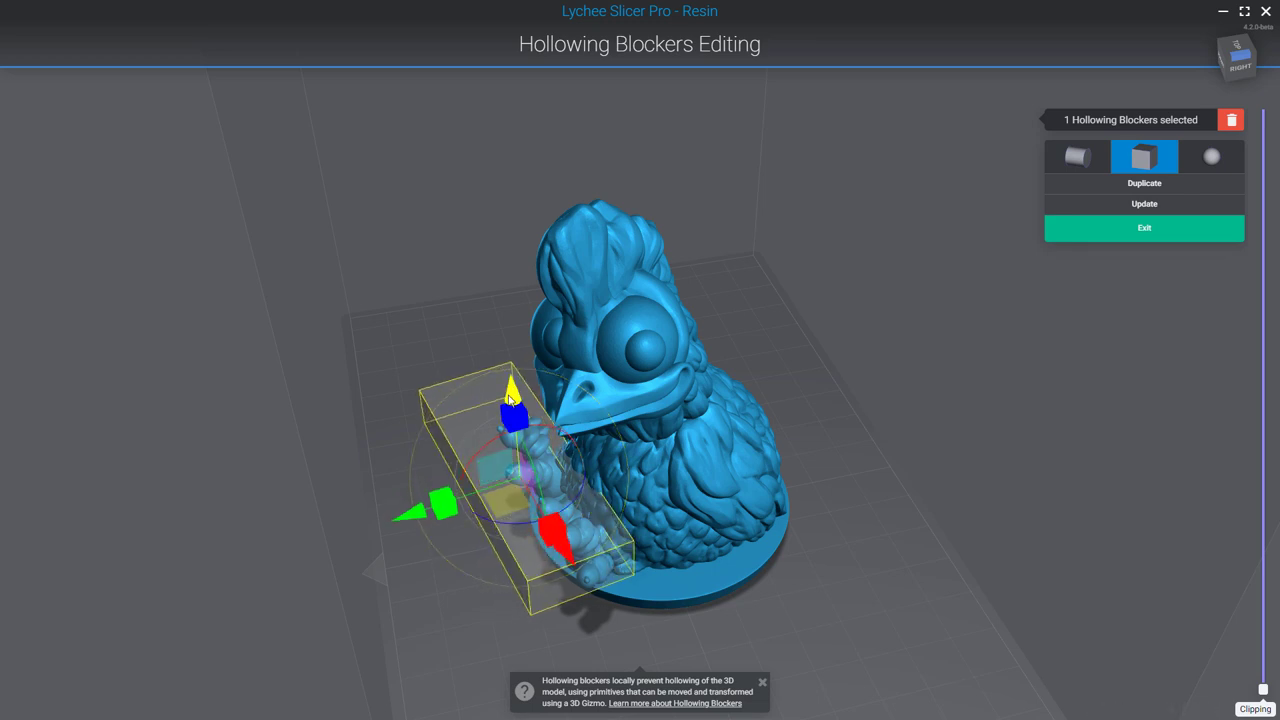
Step: Lower the blocker box toward the base and rebuild the hollowing
drag(511, 403, 510, 428)
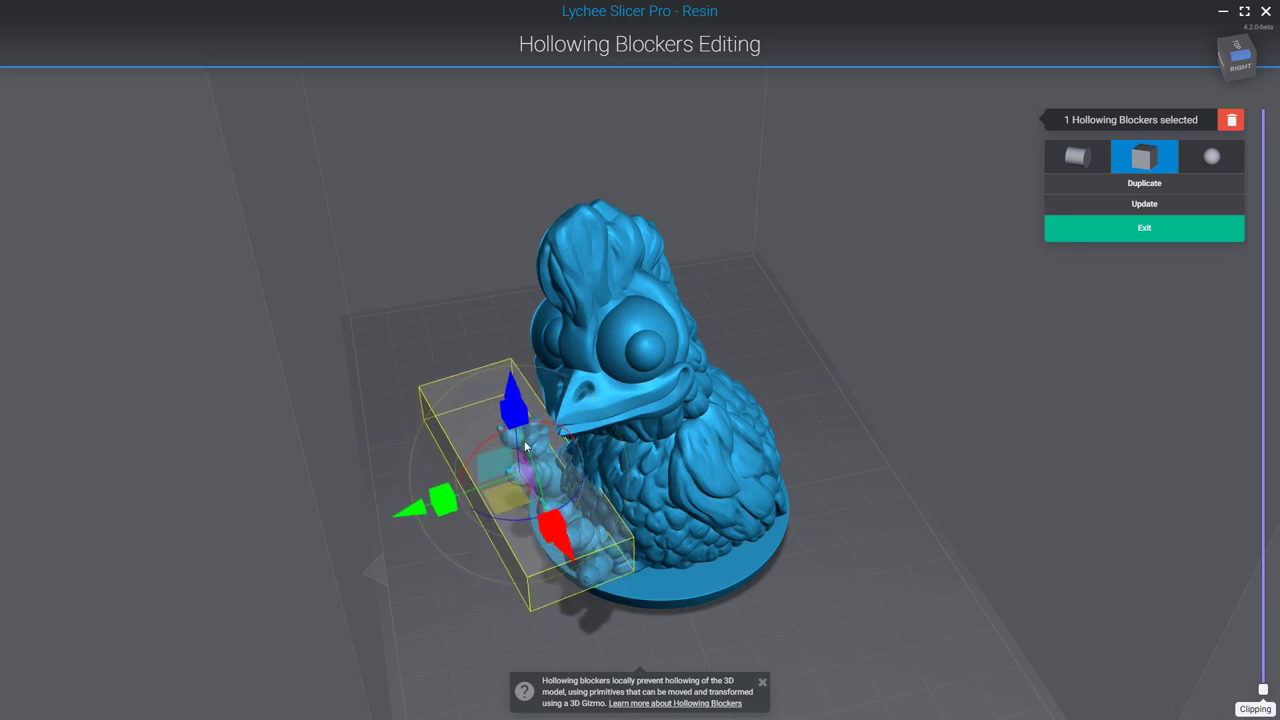
right_drag(375, 562, 725, 550)
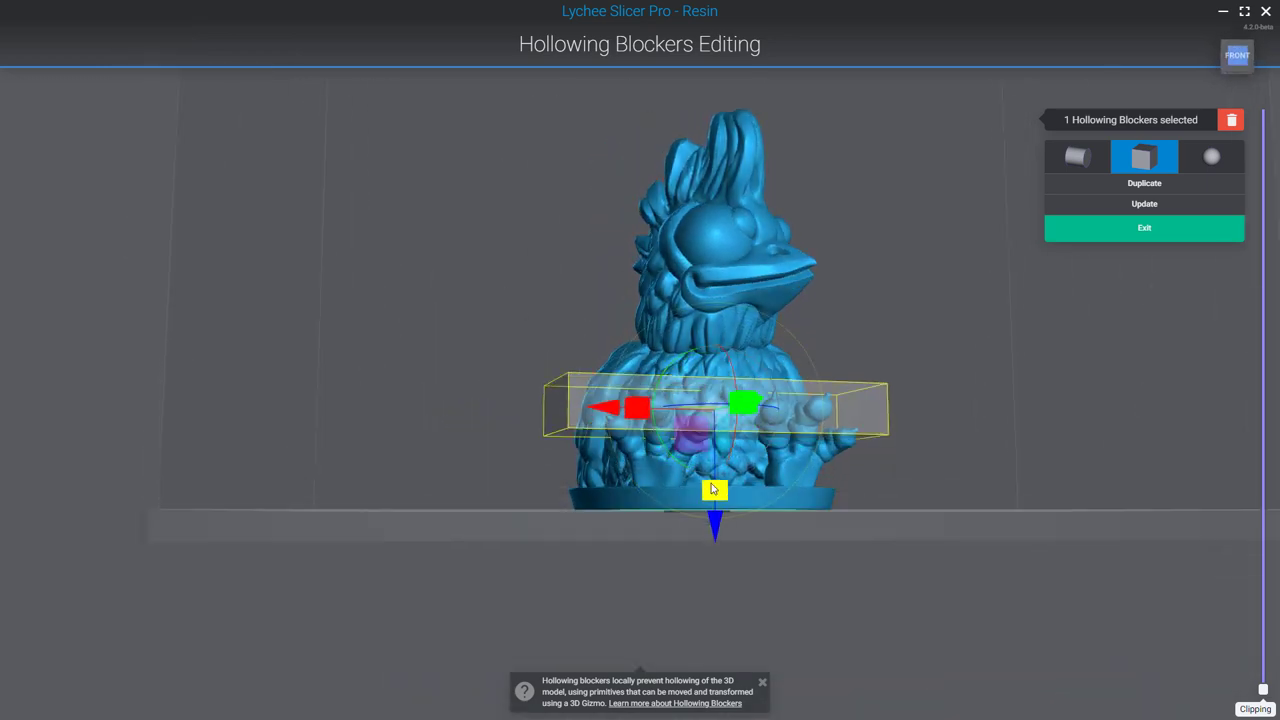
mouse_move(716, 528)
mouse_down()
mouse_move(717, 562)
mouse_move(716, 550)
mouse_up()
right_drag(844, 583, 716, 627)
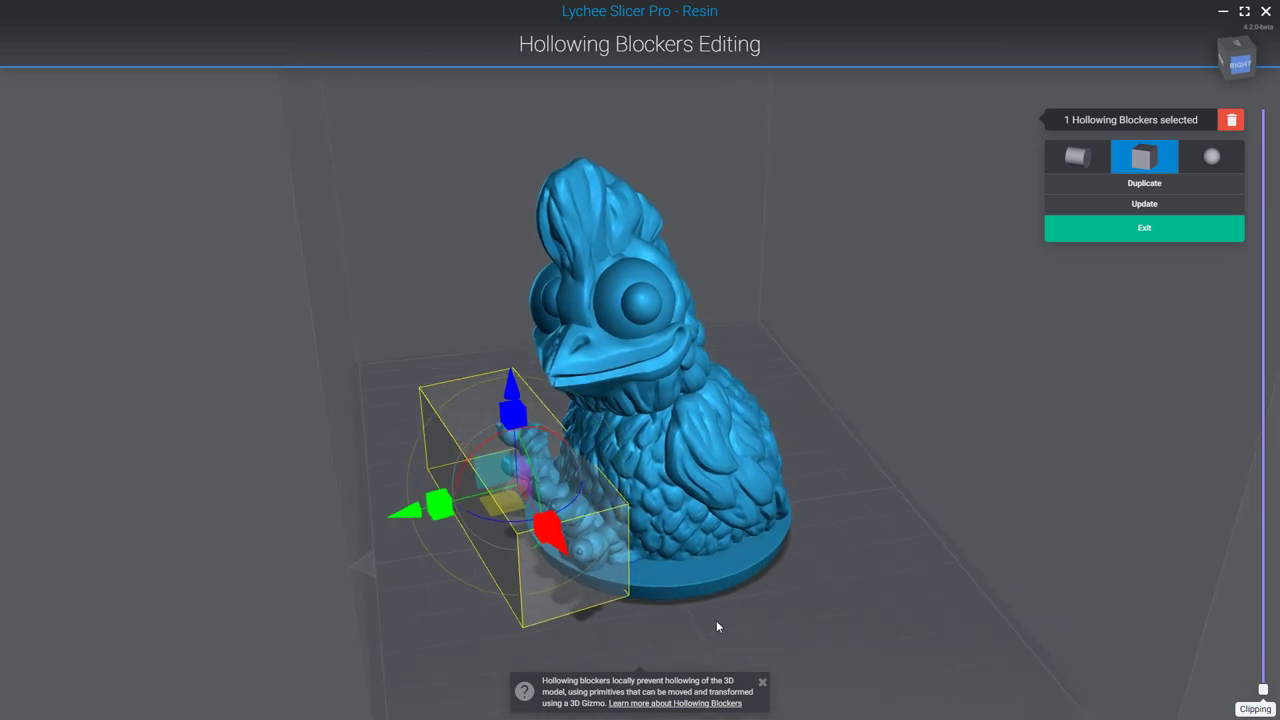
click(1130, 203)
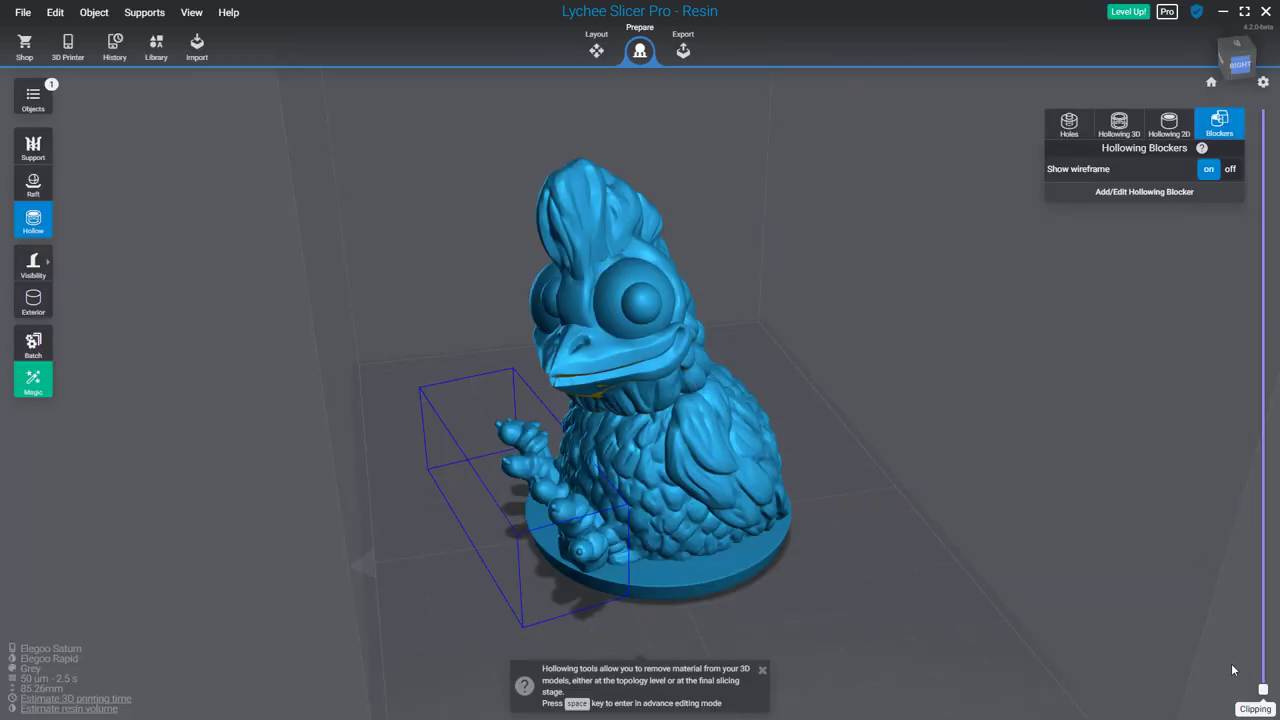
drag(1265, 689, 848, 361)
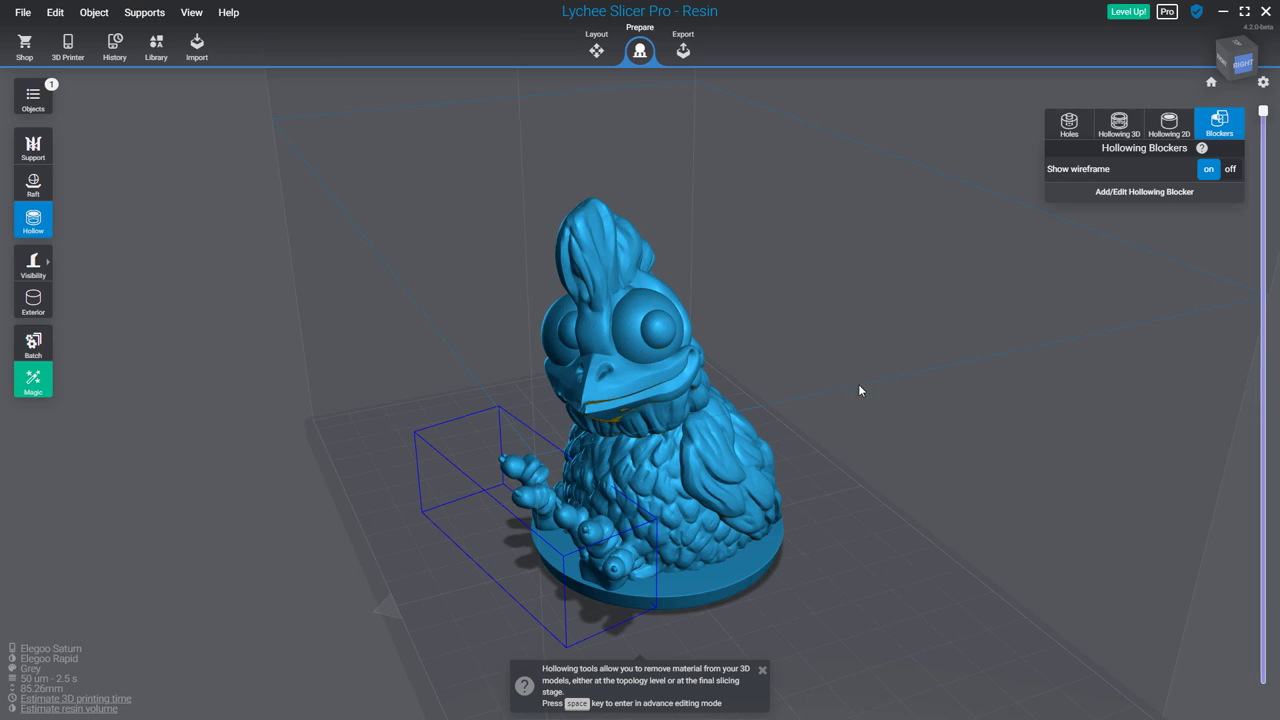
mouse_move(886, 437)
right_down()
mouse_move(680, 435)
mouse_move(806, 438)
mouse_move(873, 457)
right_up()
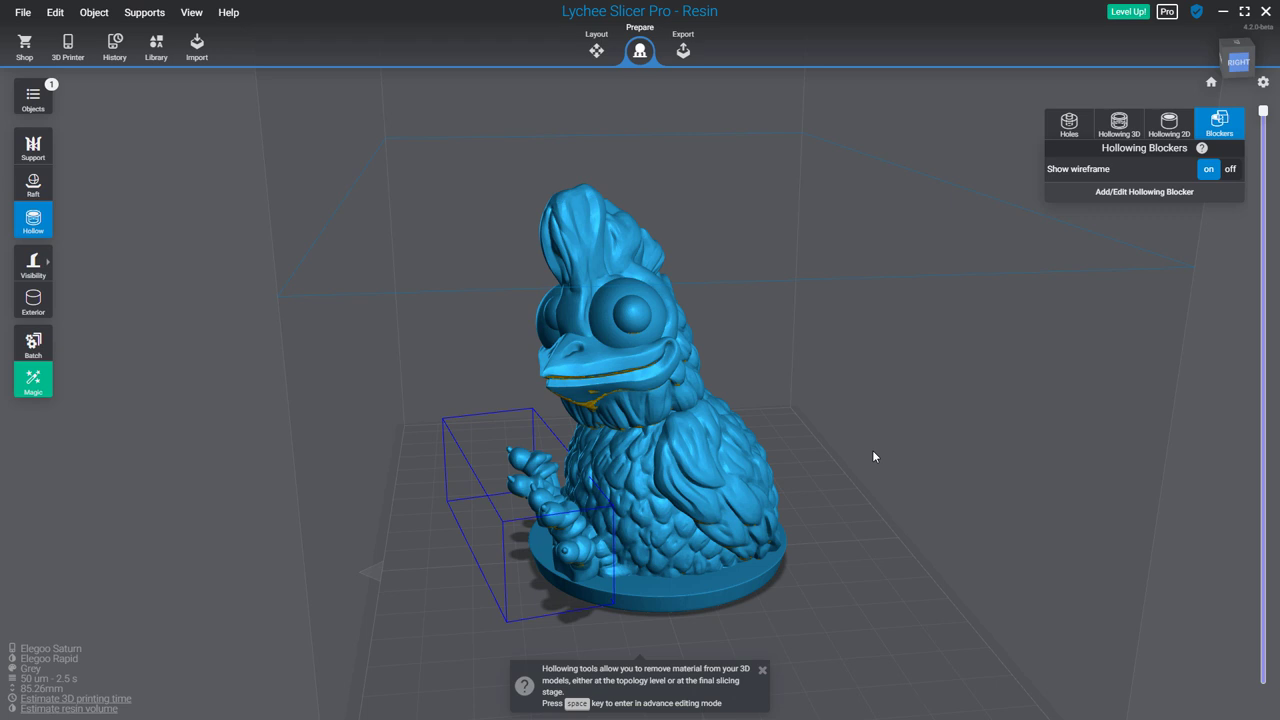
right_drag(873, 457, 904, 467)
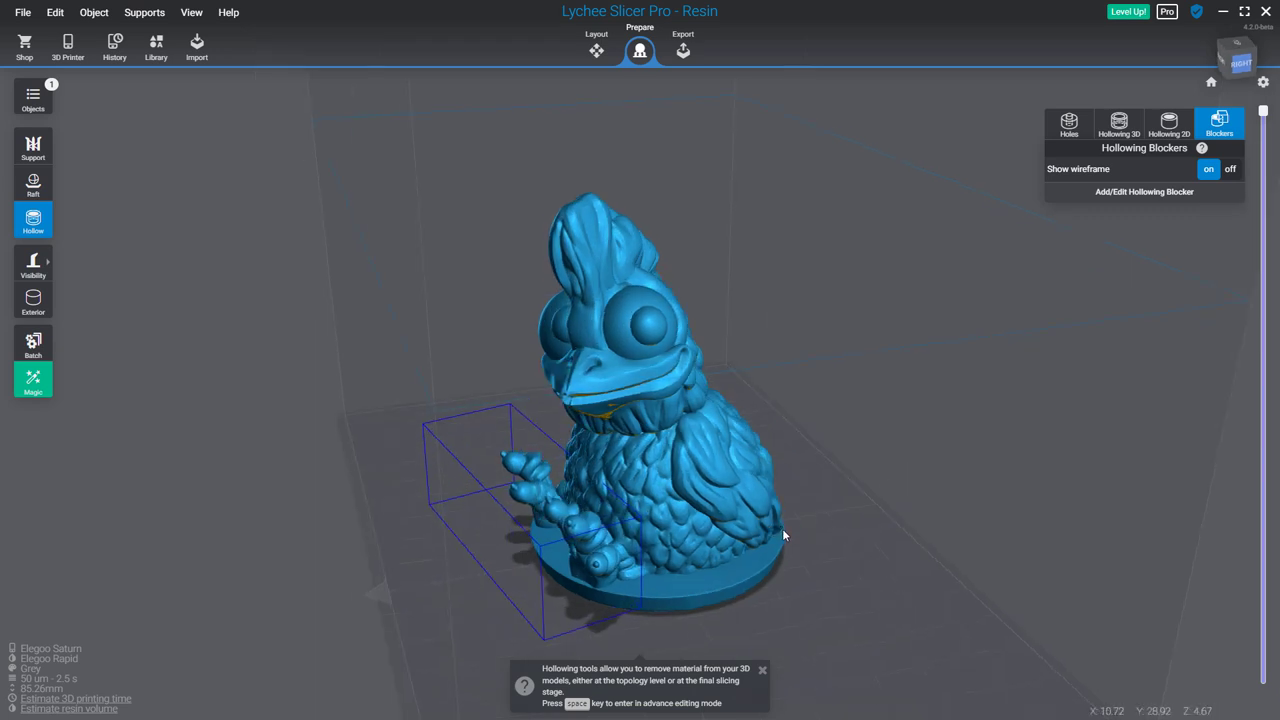